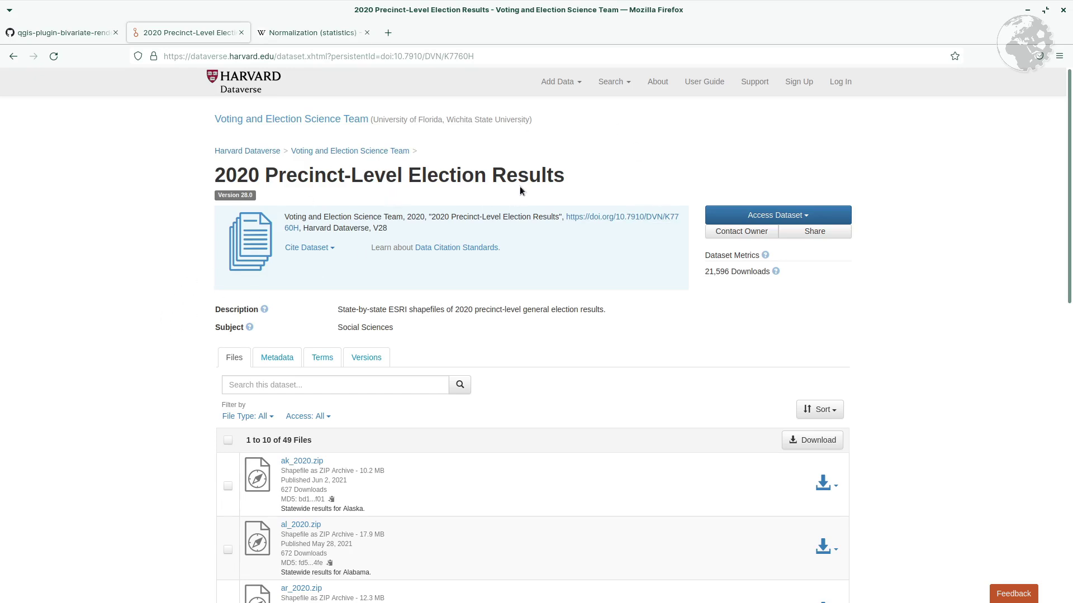
Look over the list of state shapefiles on the 2020 Precinct-Level Election Results dataset page.
scroll(138, 295, down, 10)
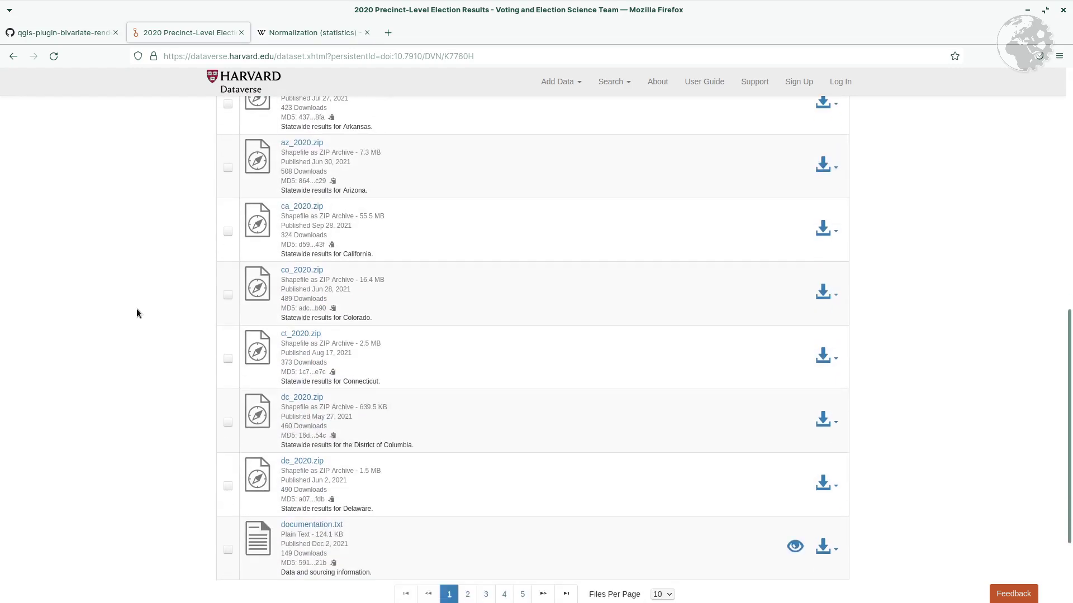
scroll(140, 304, up, 10)
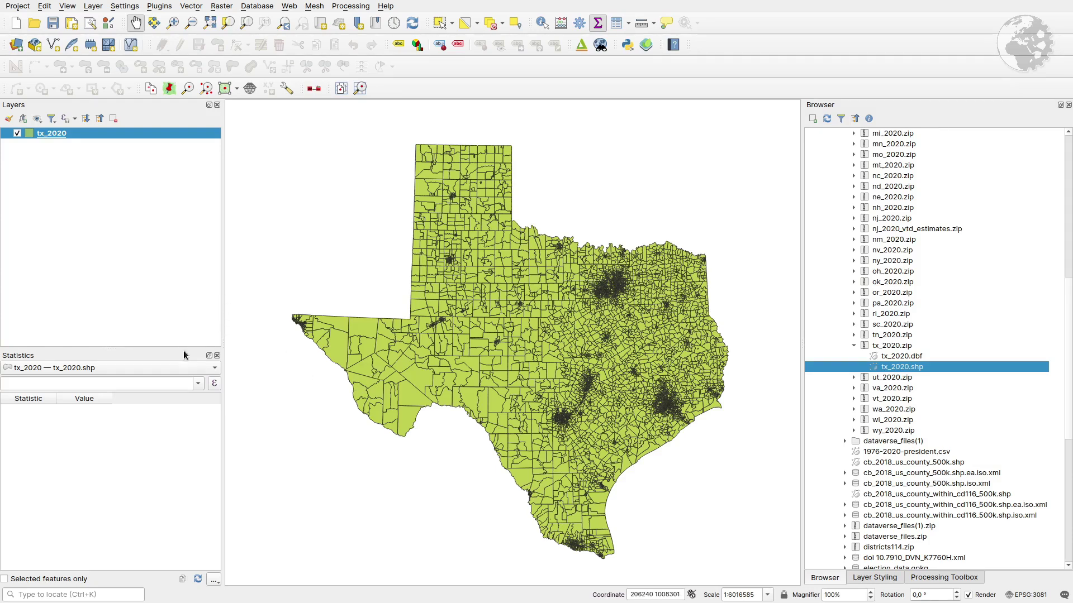
Inspect the tx_2020 attribute table sorted by G20PRERTRU in descending order, comparing the G20PRERTRU and G20PREDBID values, and close it.
key(F6)
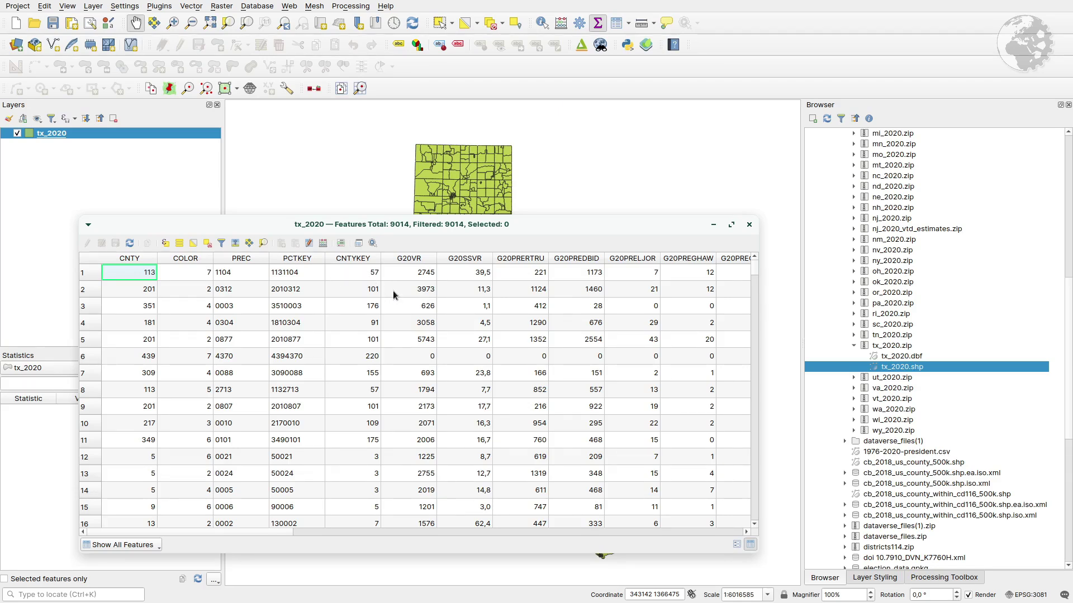
click(523, 258)
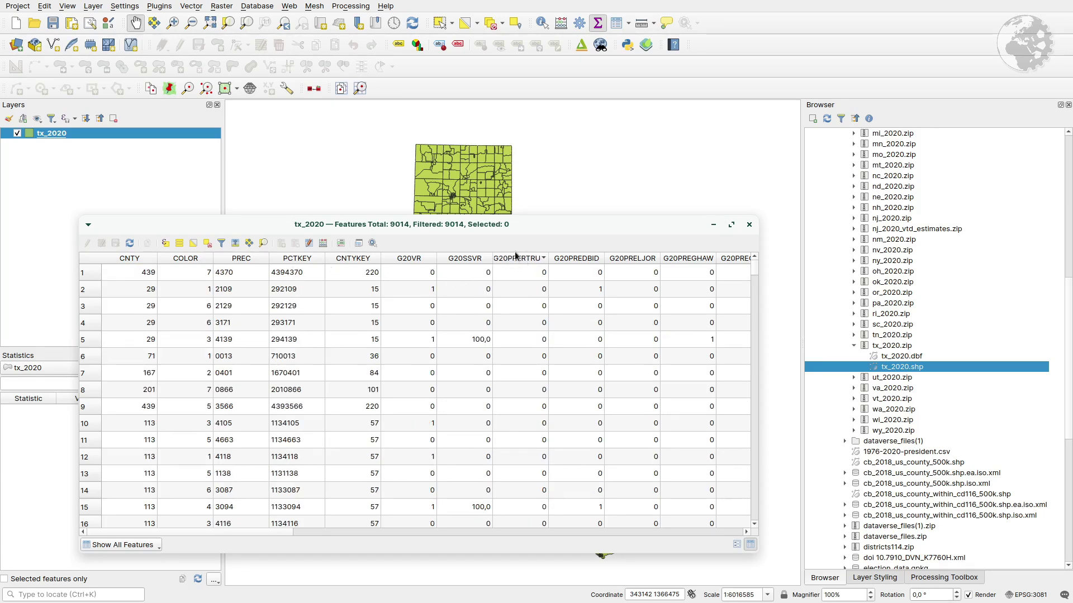
click(532, 259)
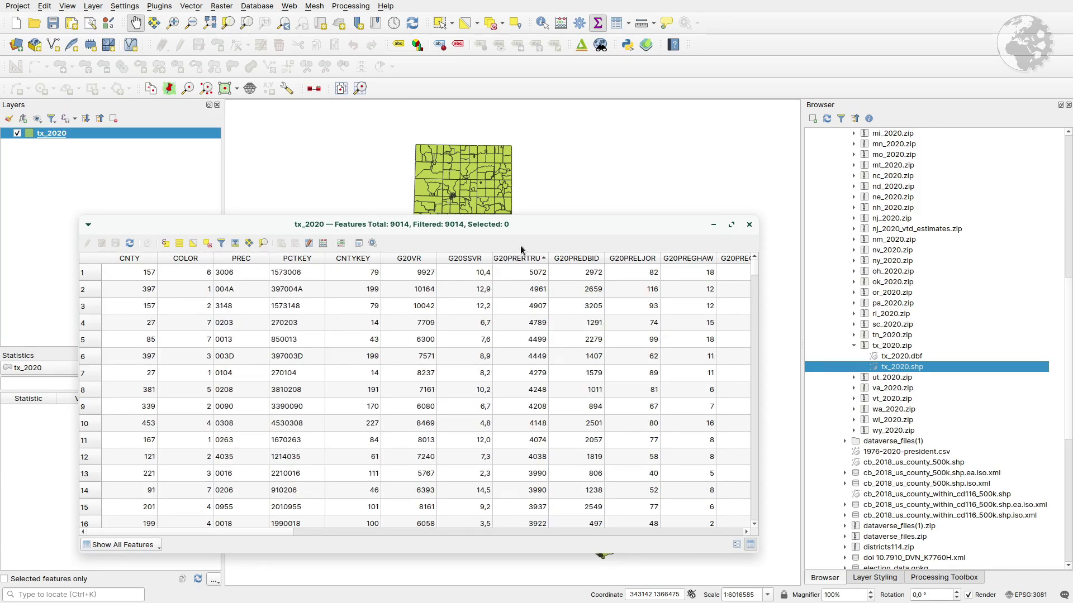
click(511, 272)
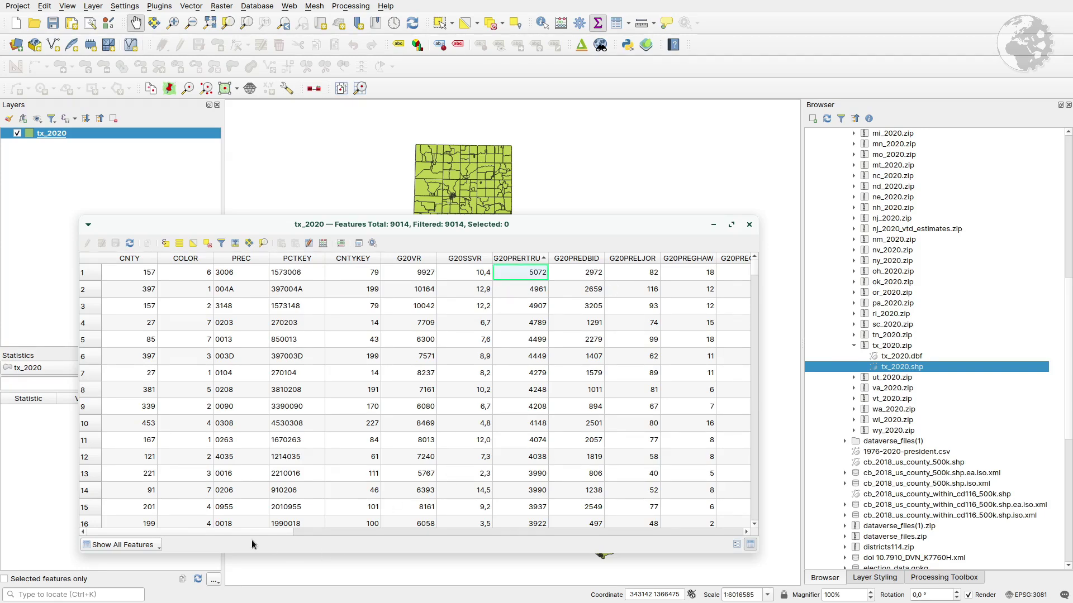
mouse_move(255, 532)
mouse_down()
mouse_move(429, 540)
mouse_move(263, 545)
mouse_up()
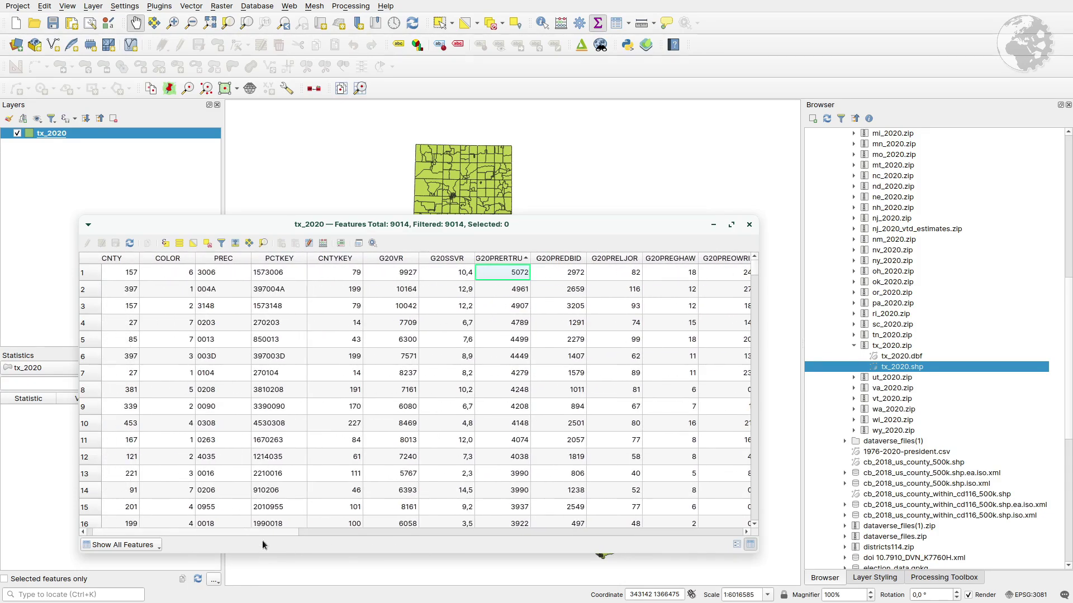
click(575, 272)
click(502, 277)
click(584, 273)
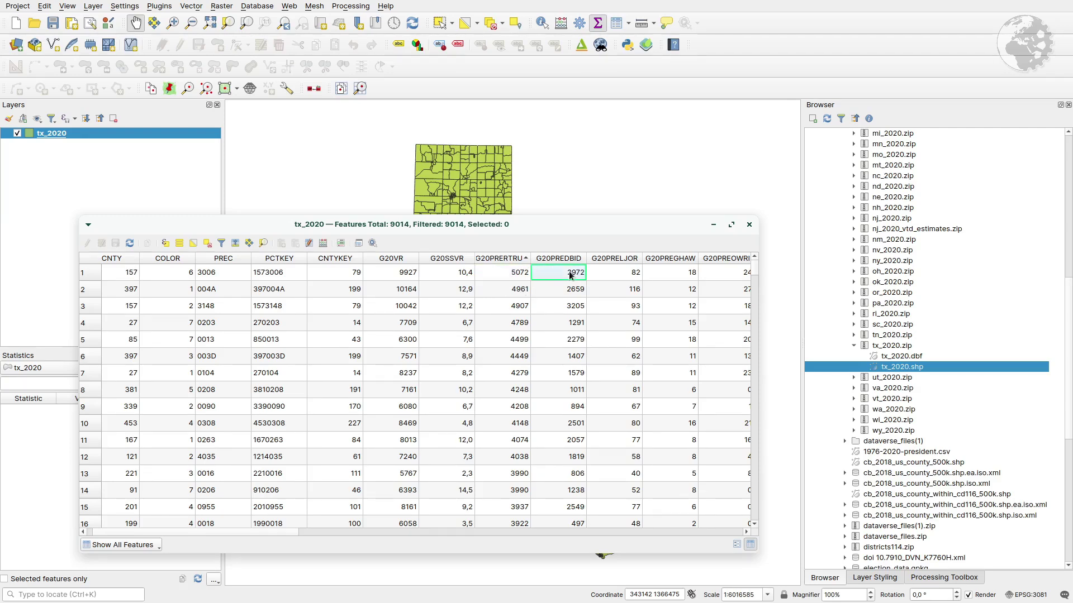
click(749, 225)
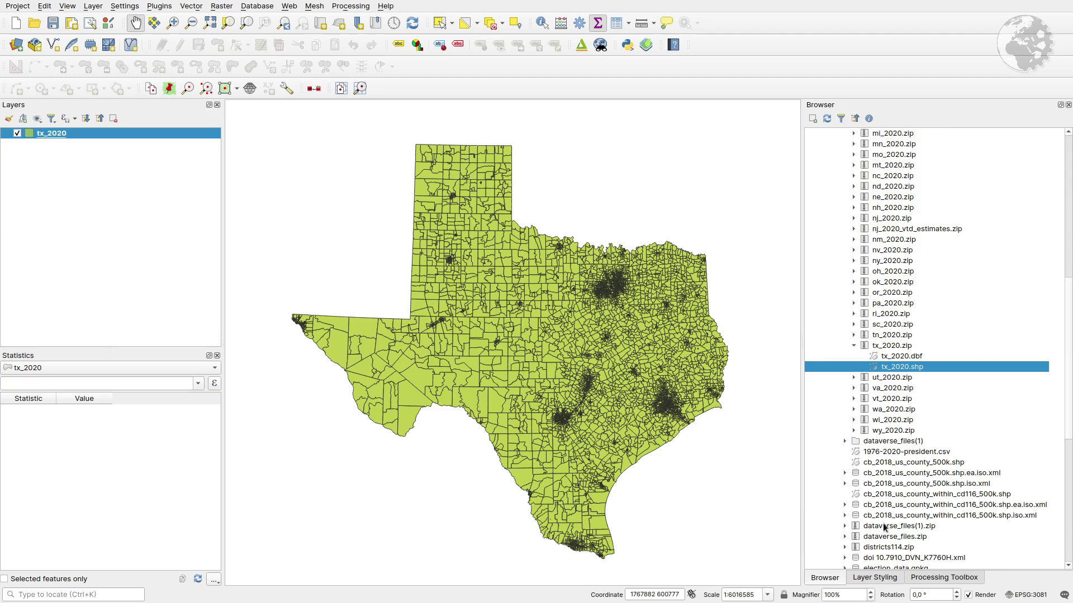
Start a data-defined fill color expression for tx_2020's Simple Fill, using an if function with the condition "G20PRERTRU" > "G20PREDBID".
click(881, 579)
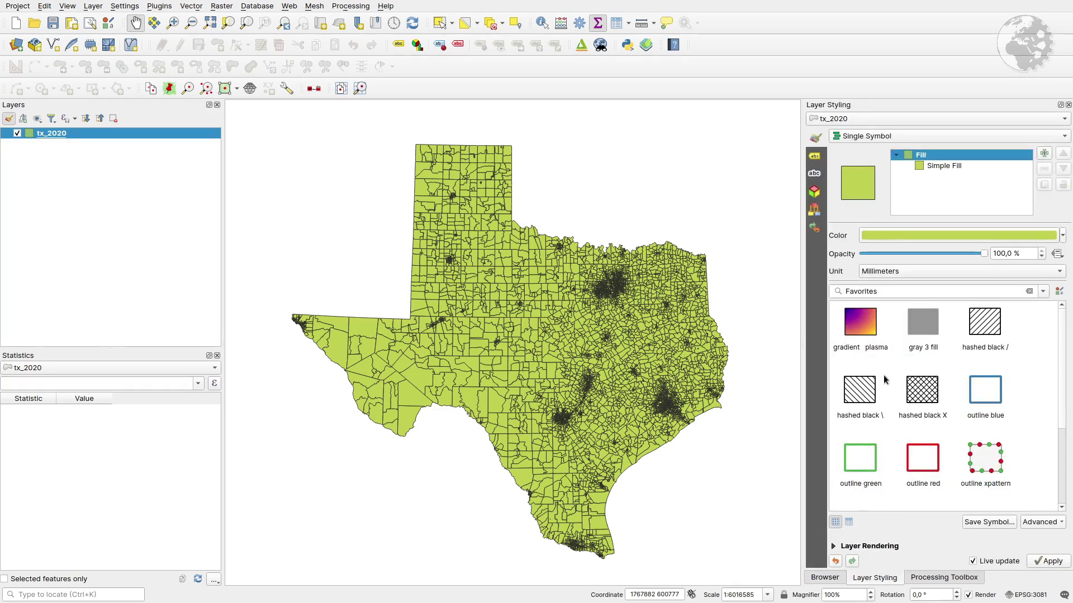
click(947, 167)
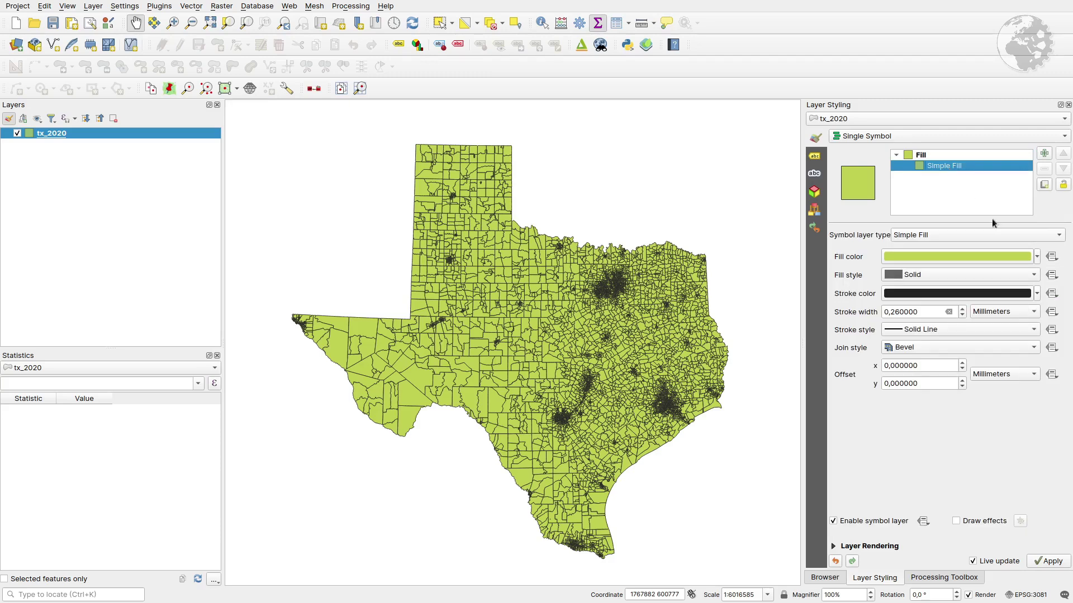
click(1051, 257)
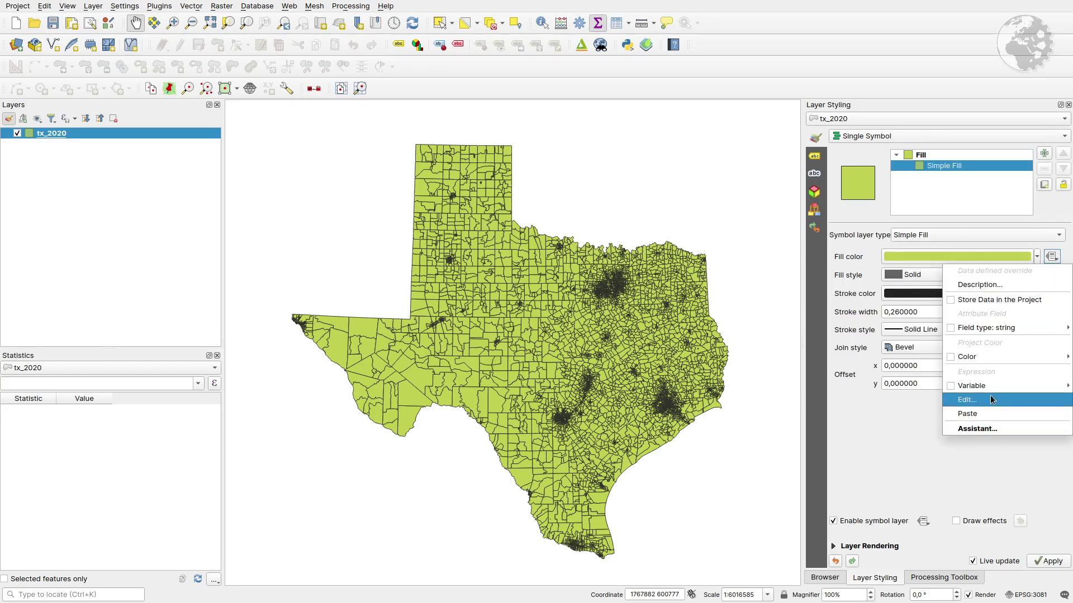
click(777, 341)
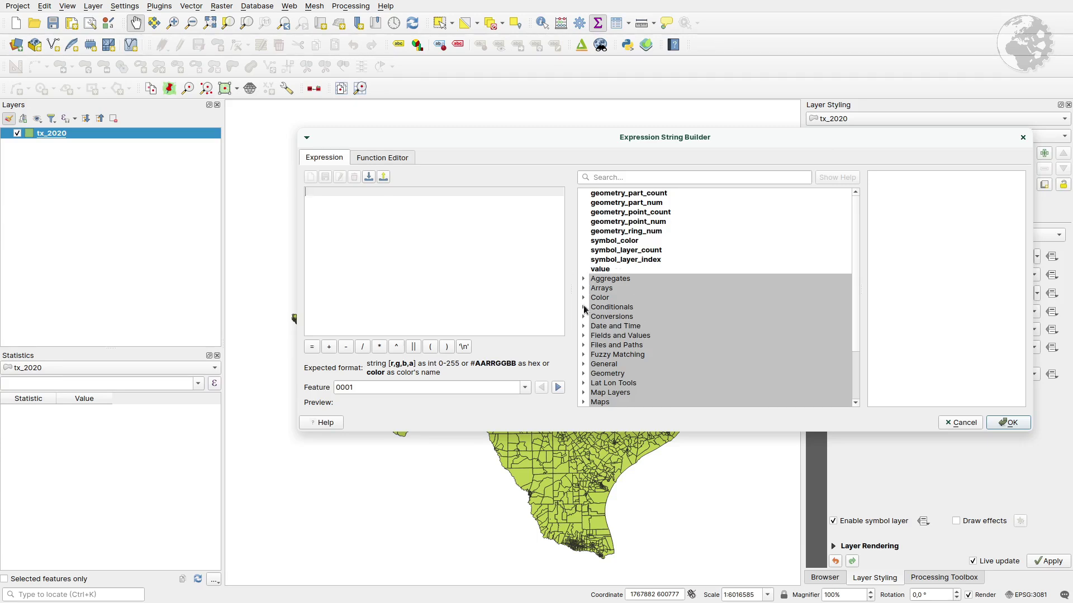
click(584, 336)
scroll(637, 367, down, 4)
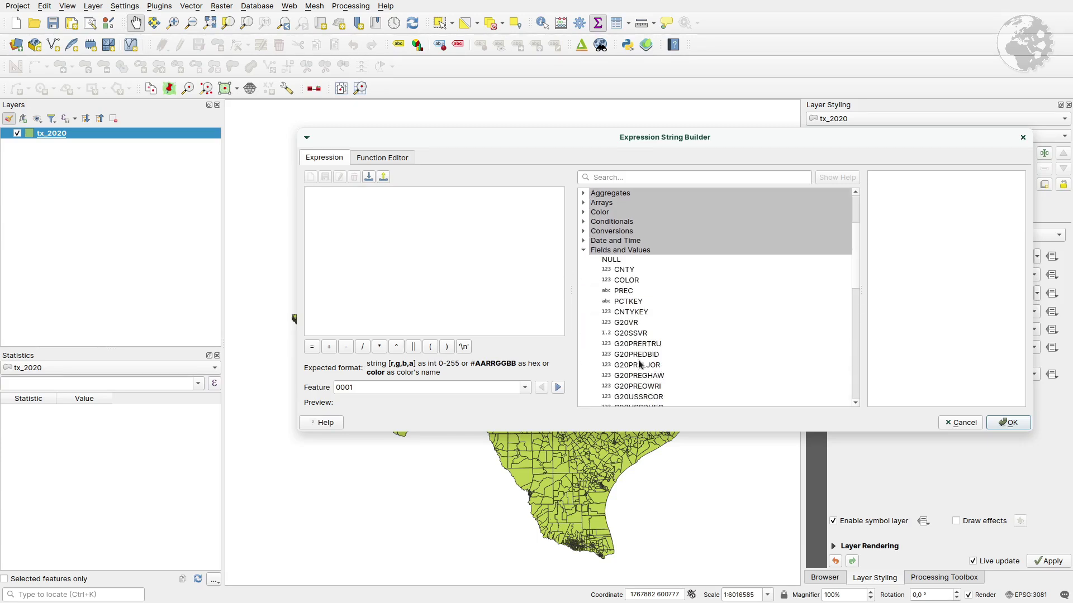
click(425, 237)
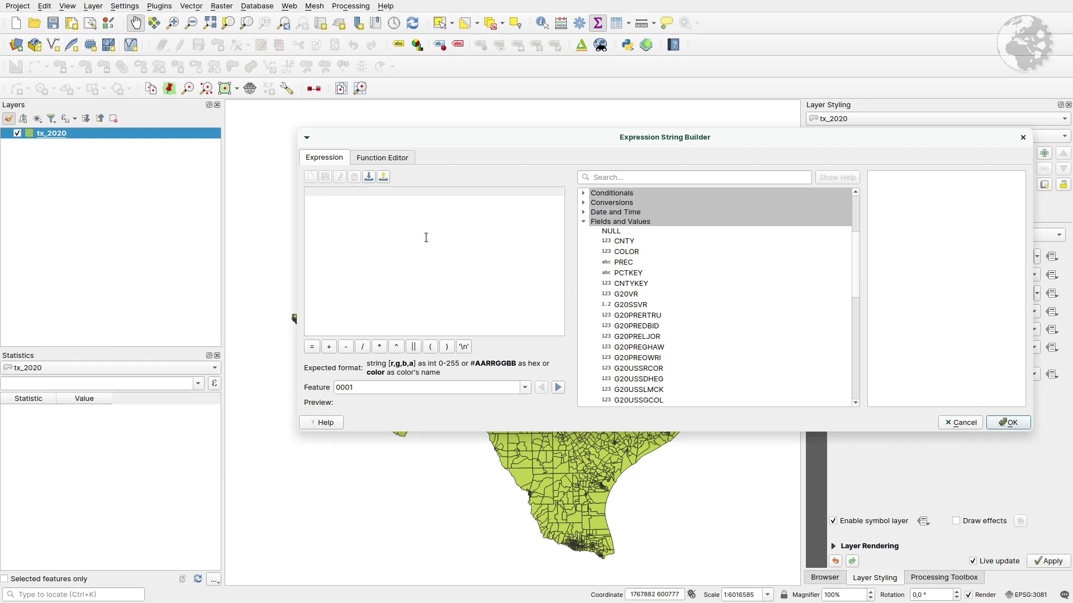
text(if()
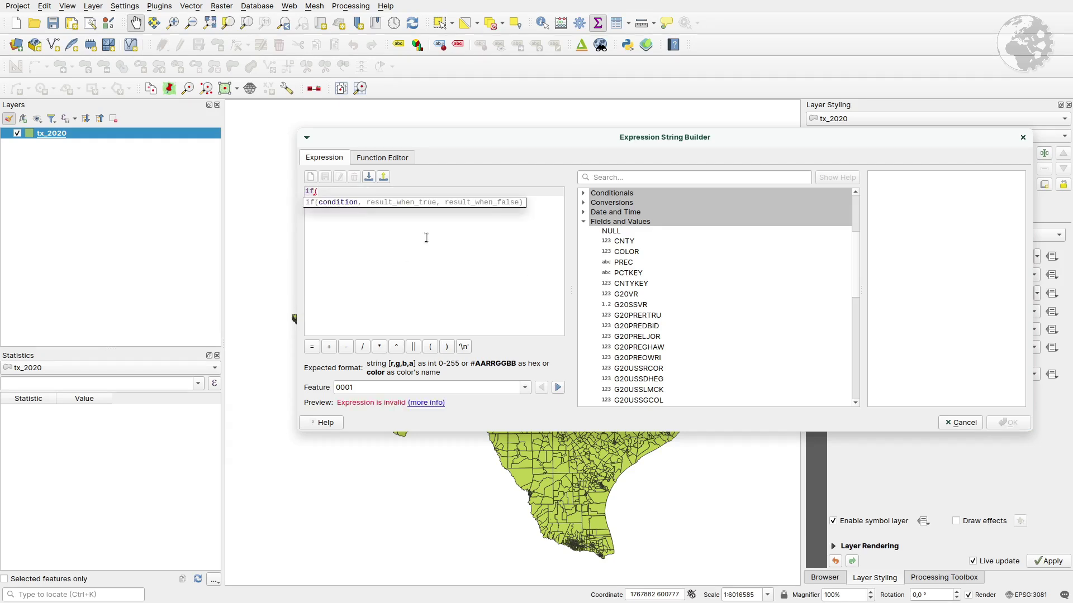
double_click(631, 316)
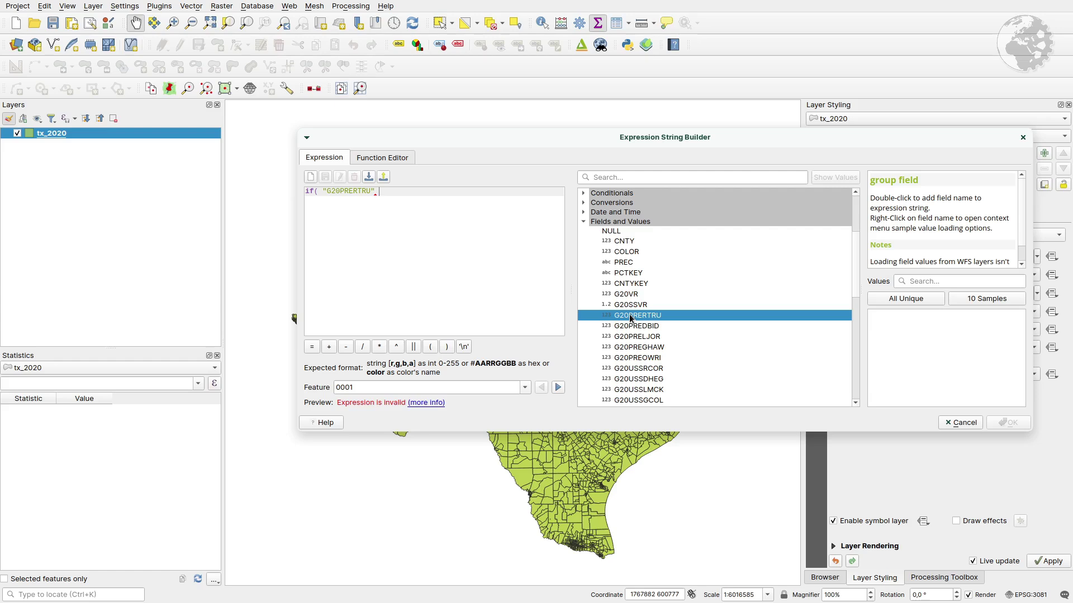
text(>)
double_click(652, 327)
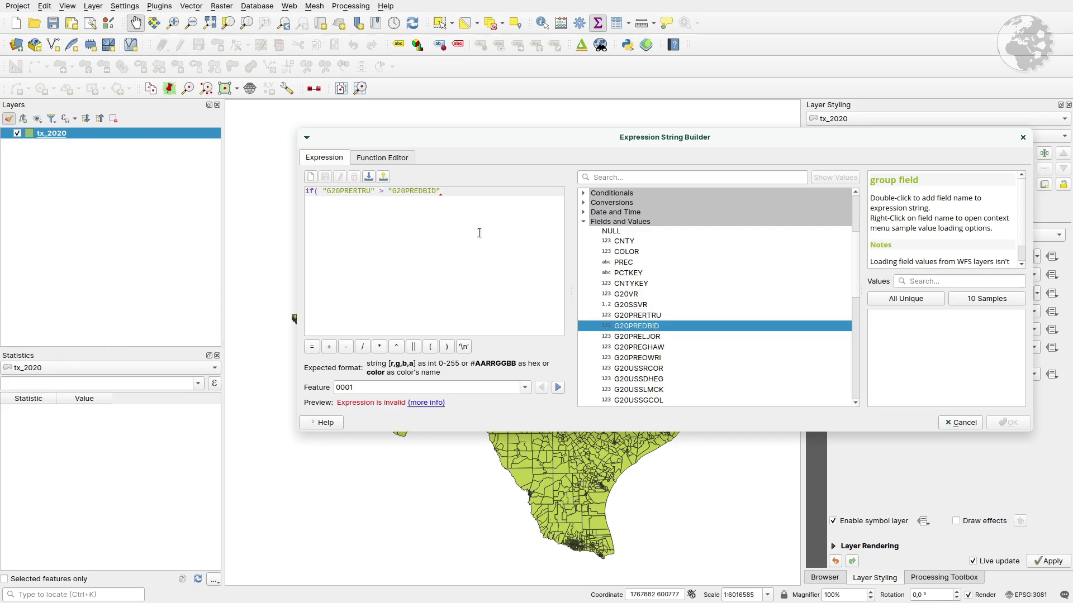
Complete the if expression with '#DD0000' as the true result and '#0000DD' as the false result, and apply it.
text(,)
key(Return)
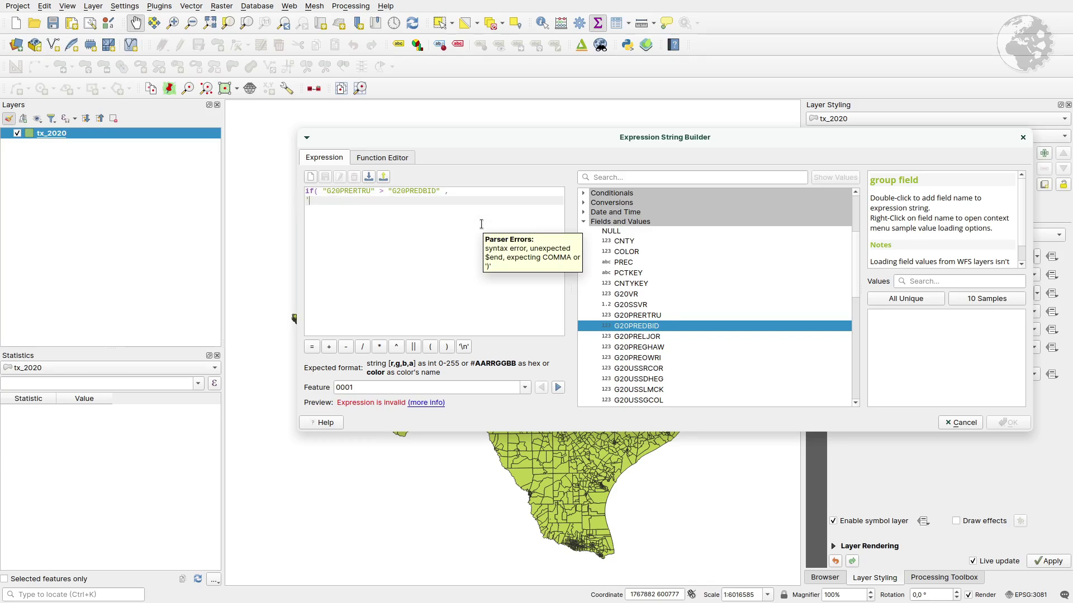
text('#DD0000',)
key(Return)
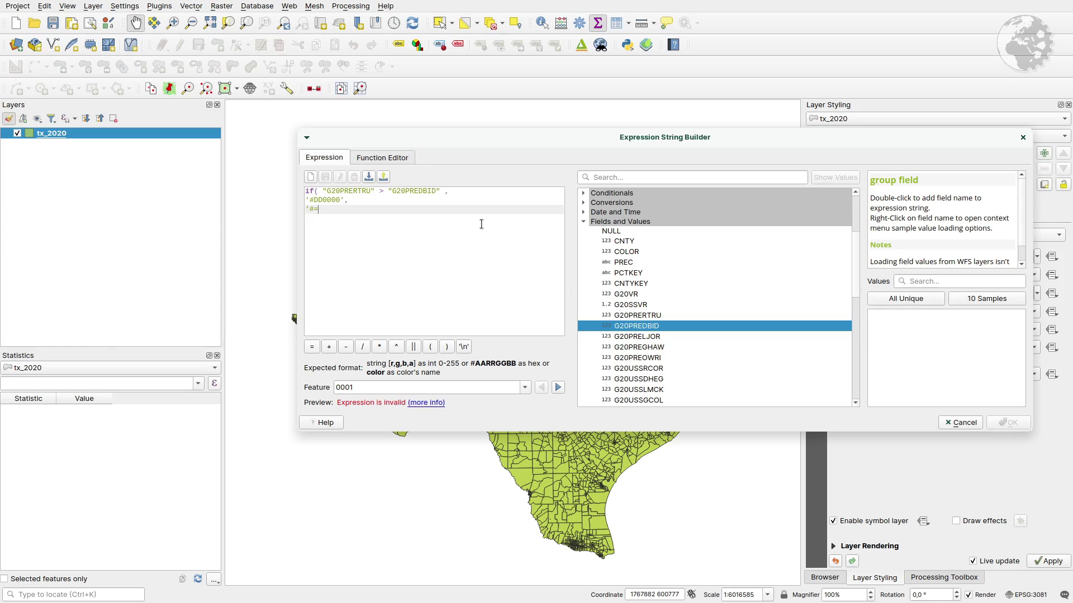
text('#0000DD)
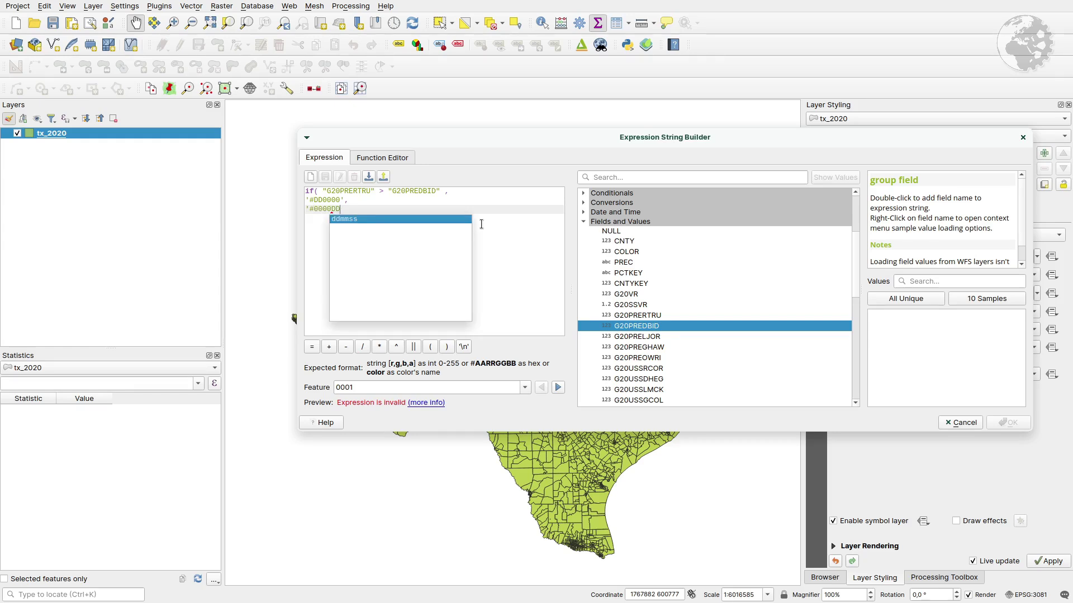
text('))
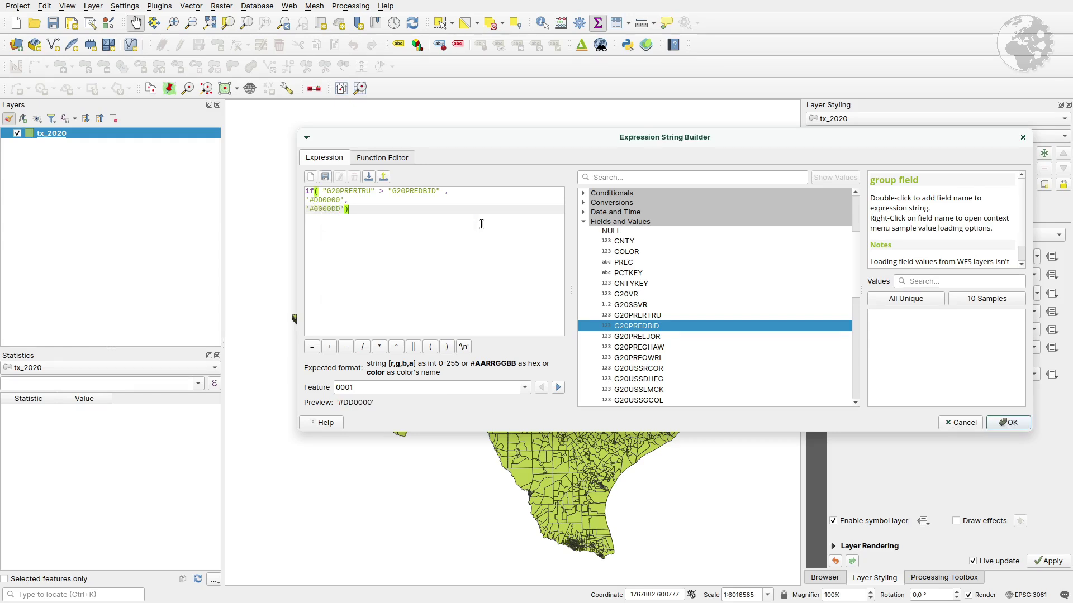
click(1020, 426)
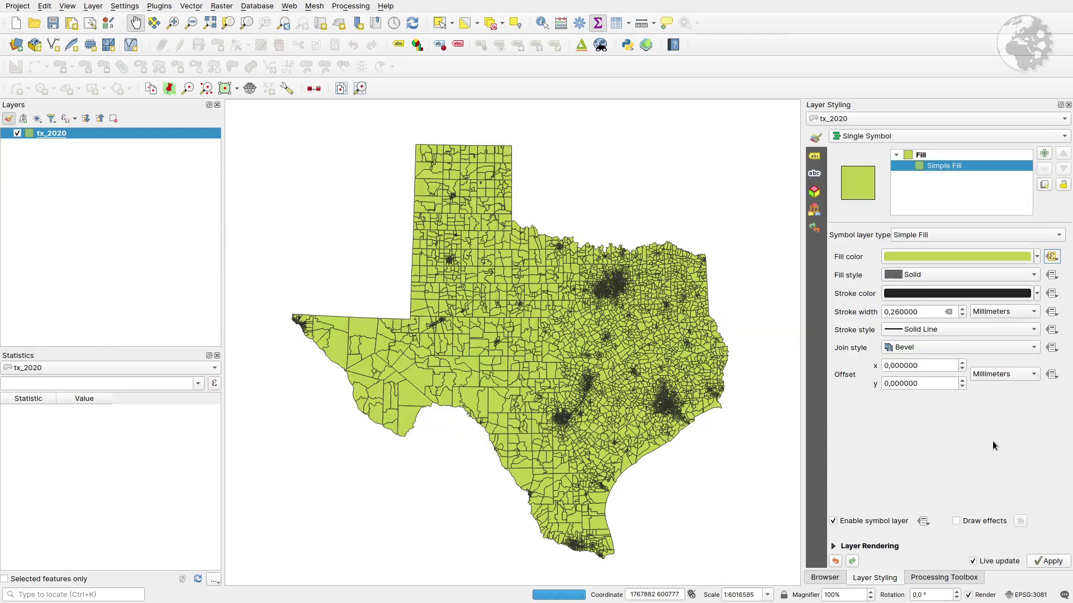
Set the Simple Fill's stroke style to No Pen and shift the Texas map slightly westward in the view.
click(952, 331)
click(927, 345)
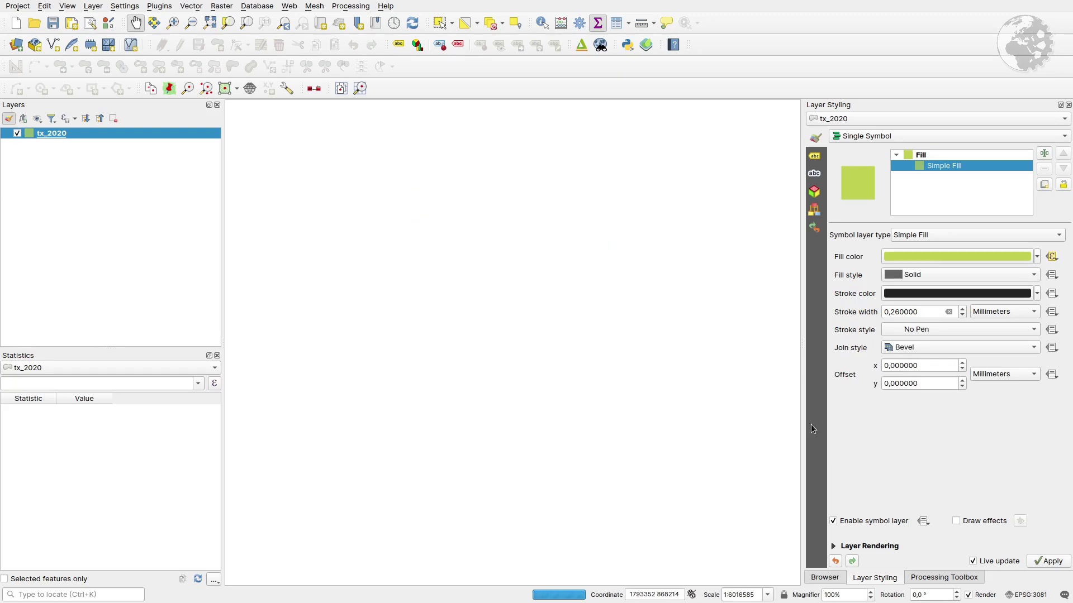
drag(558, 381, 536, 382)
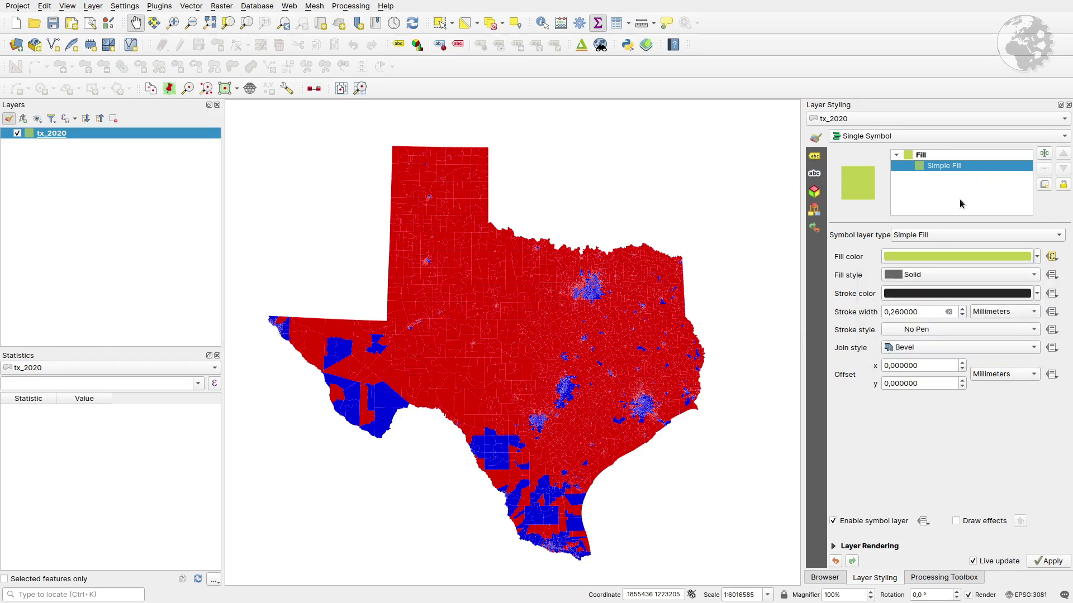
Open the fill color's data-defined assistant and replace its whole source expression with the G20PREDBID field.
click(1053, 258)
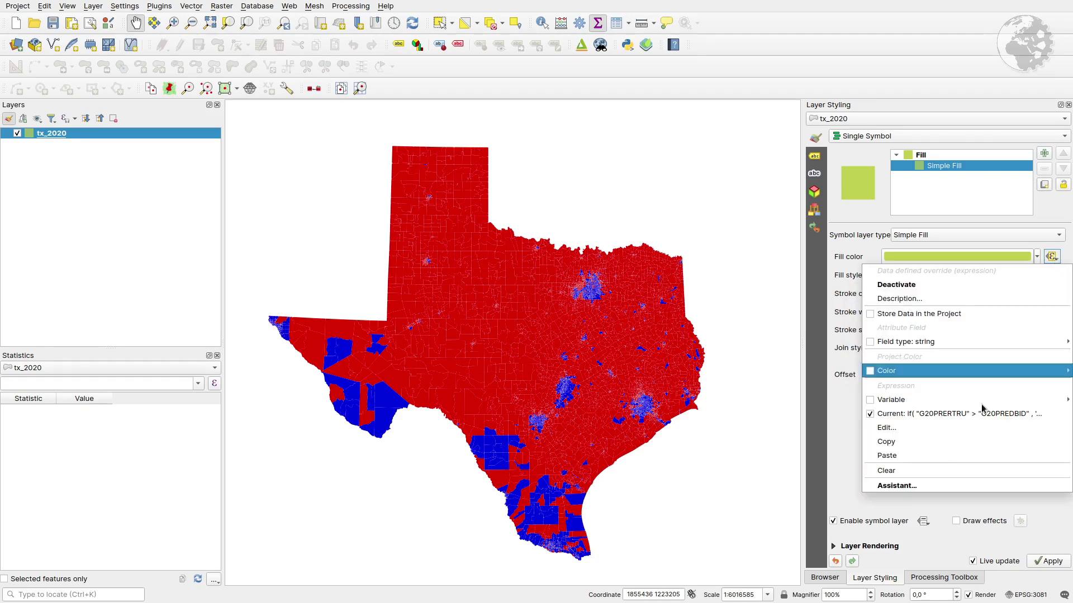
click(932, 491)
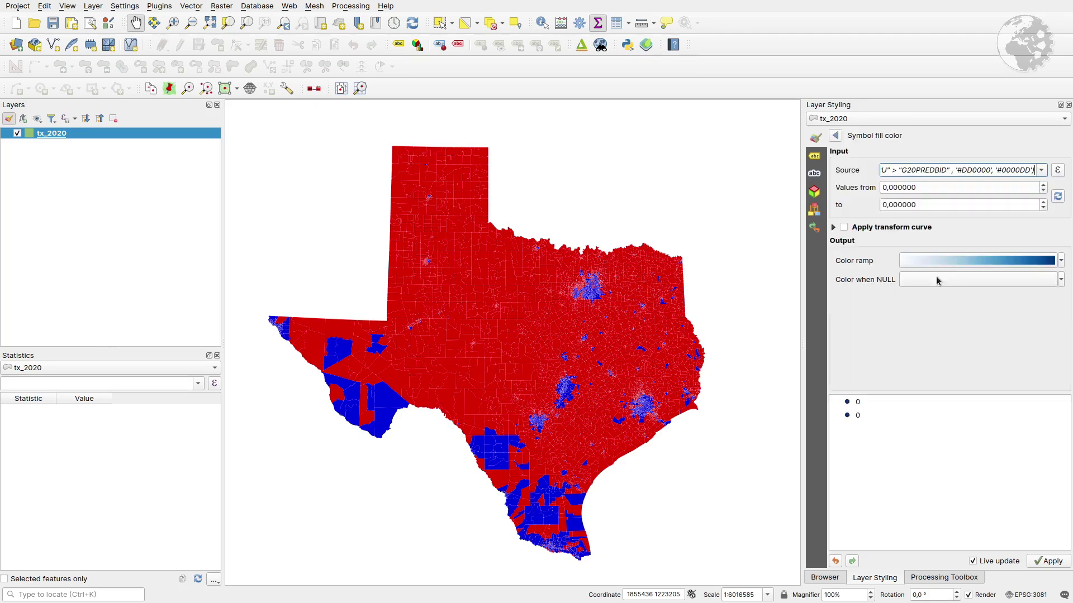
click(1057, 169)
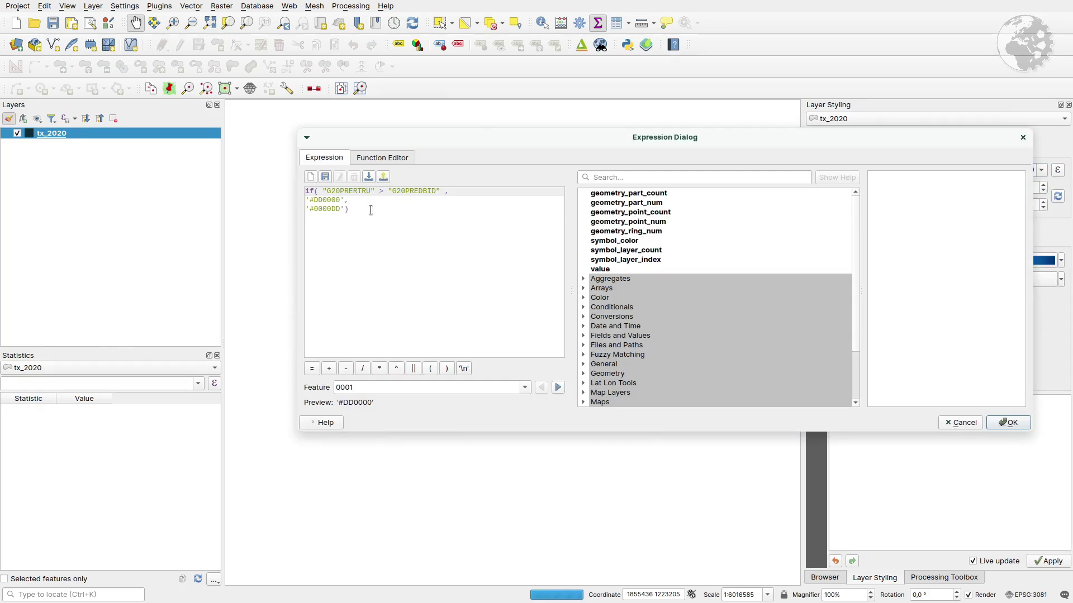
drag(373, 210, 226, 168)
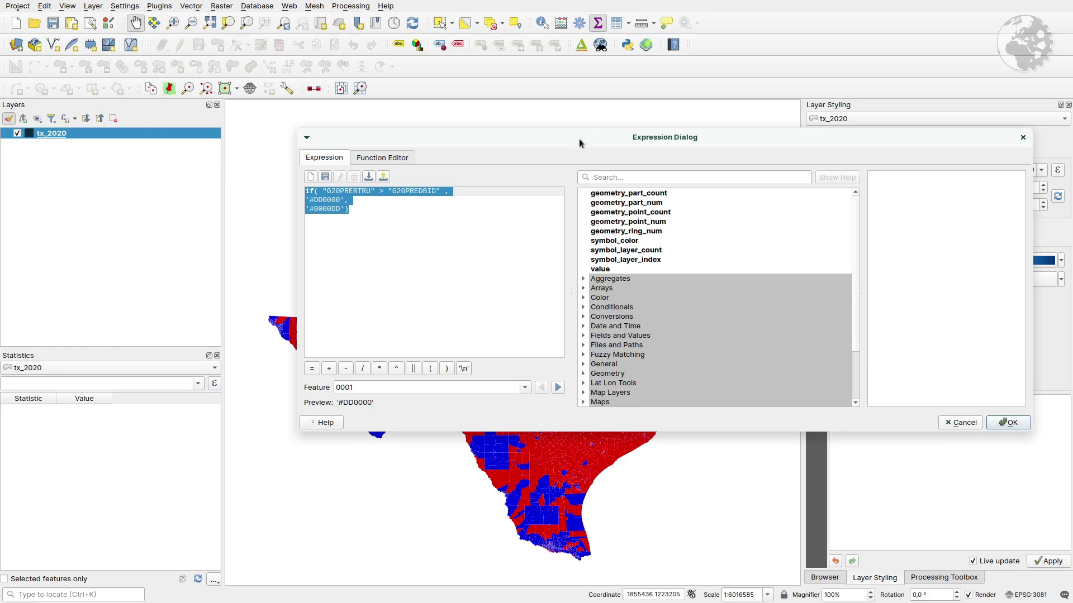
click(583, 337)
scroll(652, 355, down, 4)
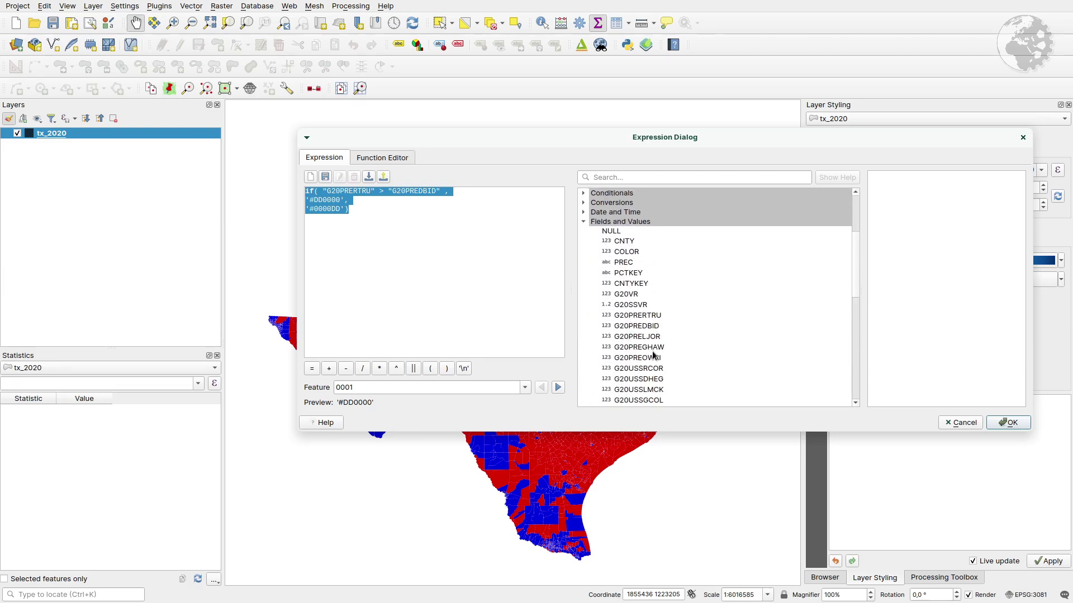
double_click(646, 327)
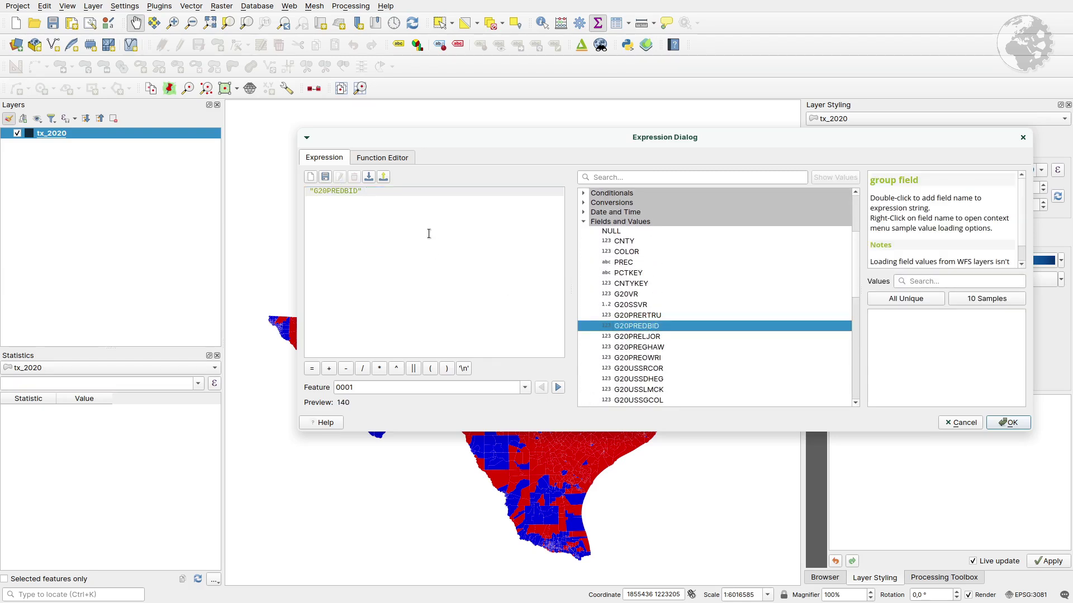
Extend the source expression by dividing by the sum ( "G20PREDBID" + "G20PRERTRU" ), and accept it.
text(/()
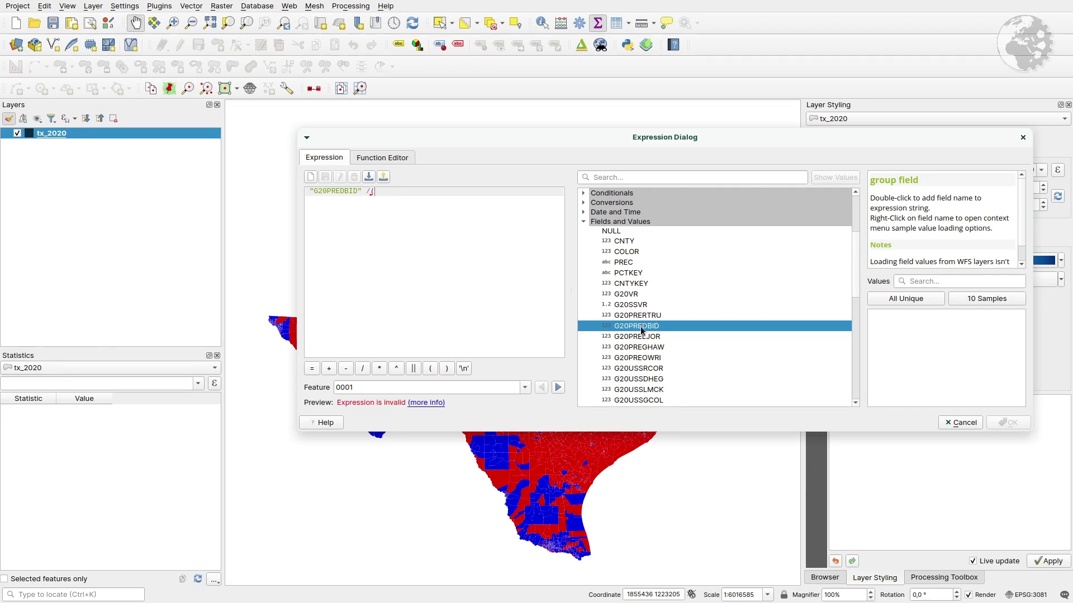
double_click(641, 331)
text(+)
double_click(655, 318)
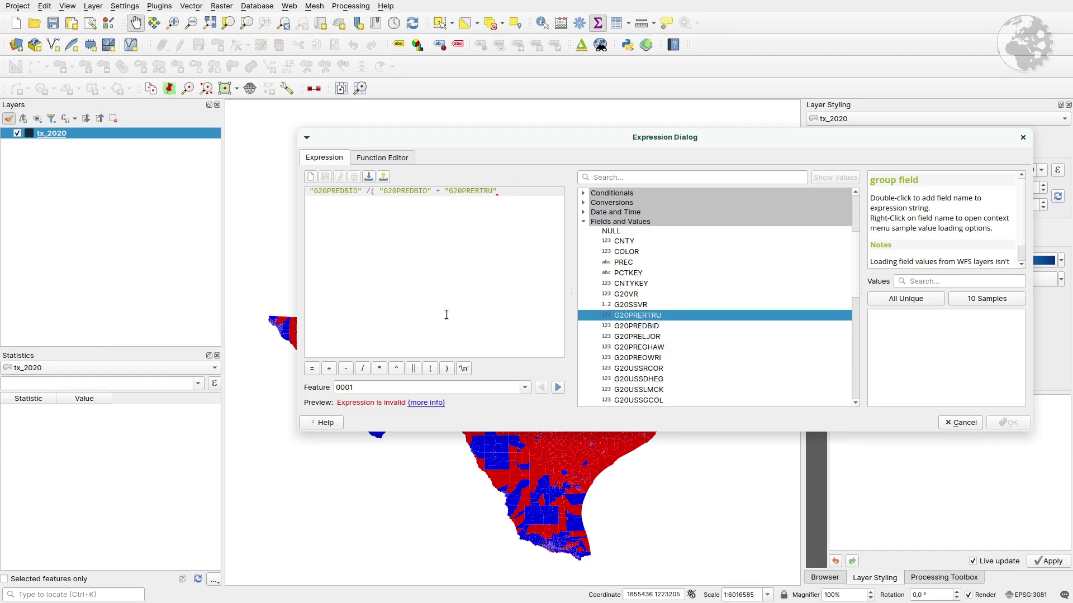
text())
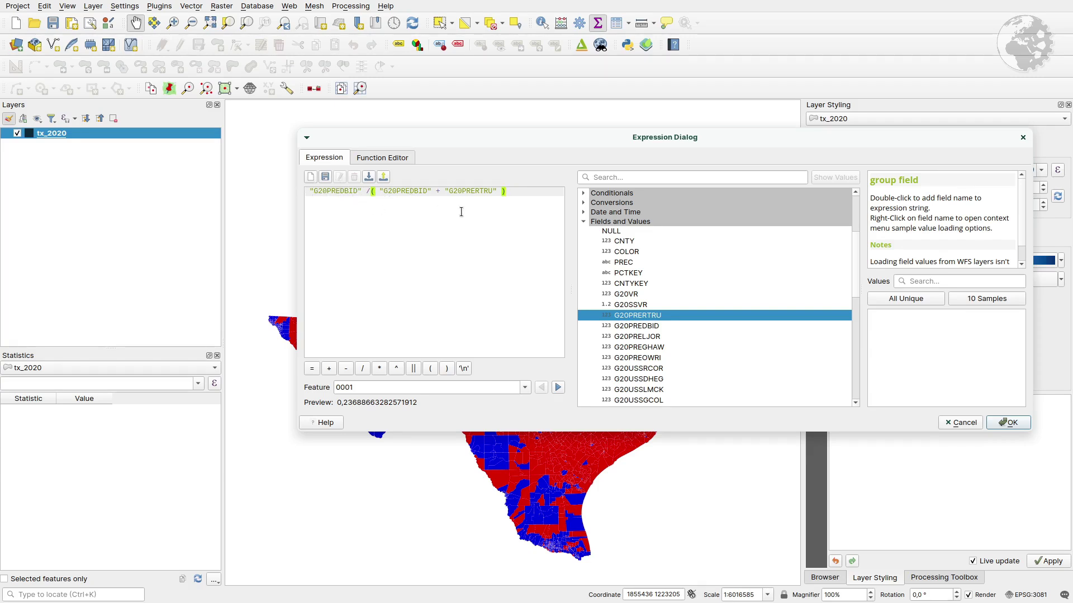
click(1007, 423)
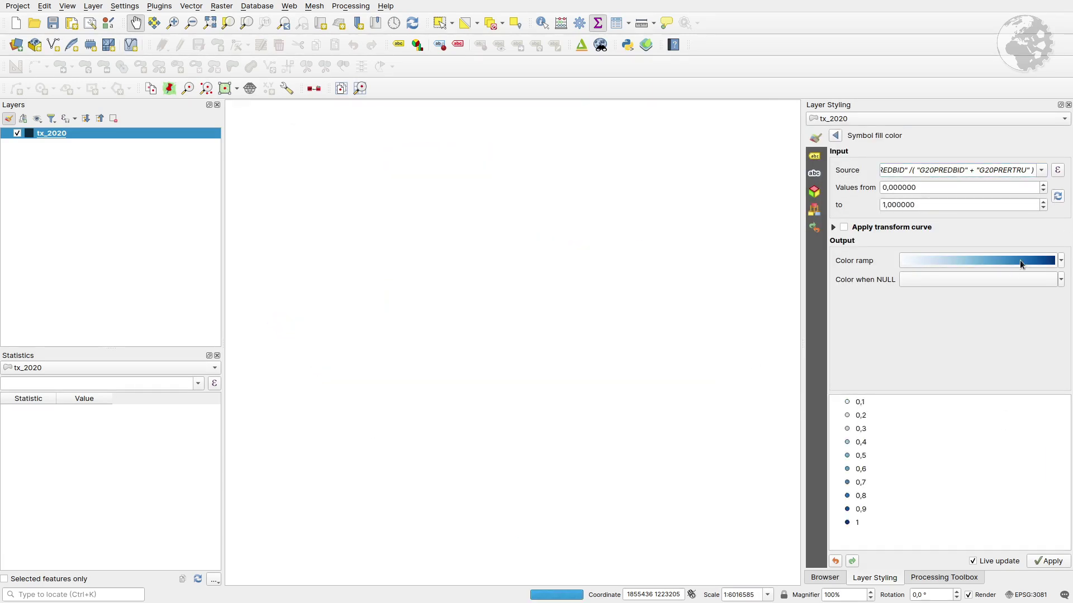
Apply the RdBu color ramp to the fill color's data-defined output.
click(1060, 261)
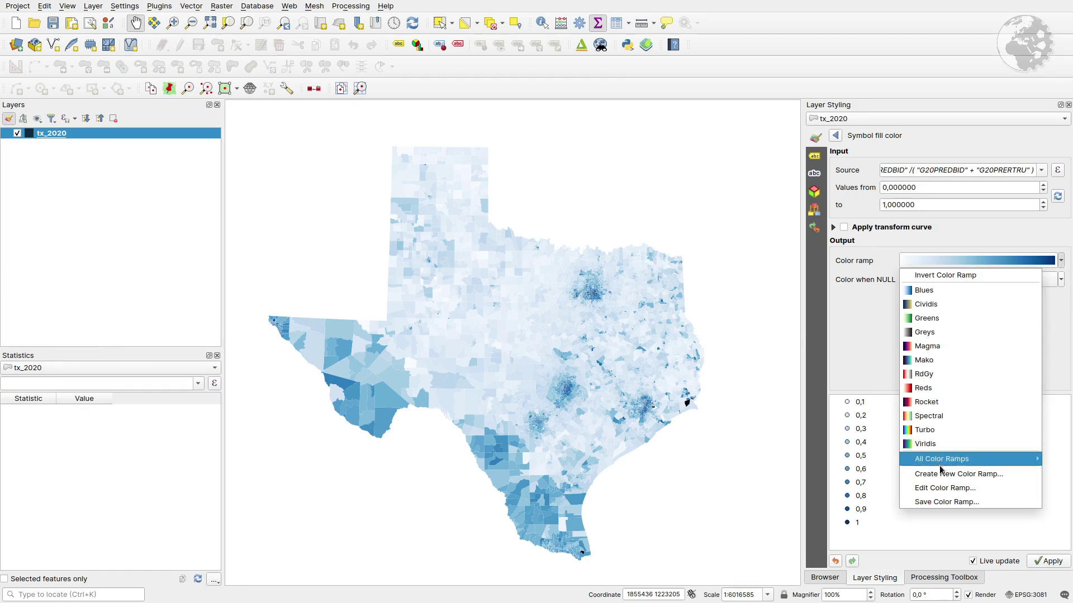
mouse_move(941, 463)
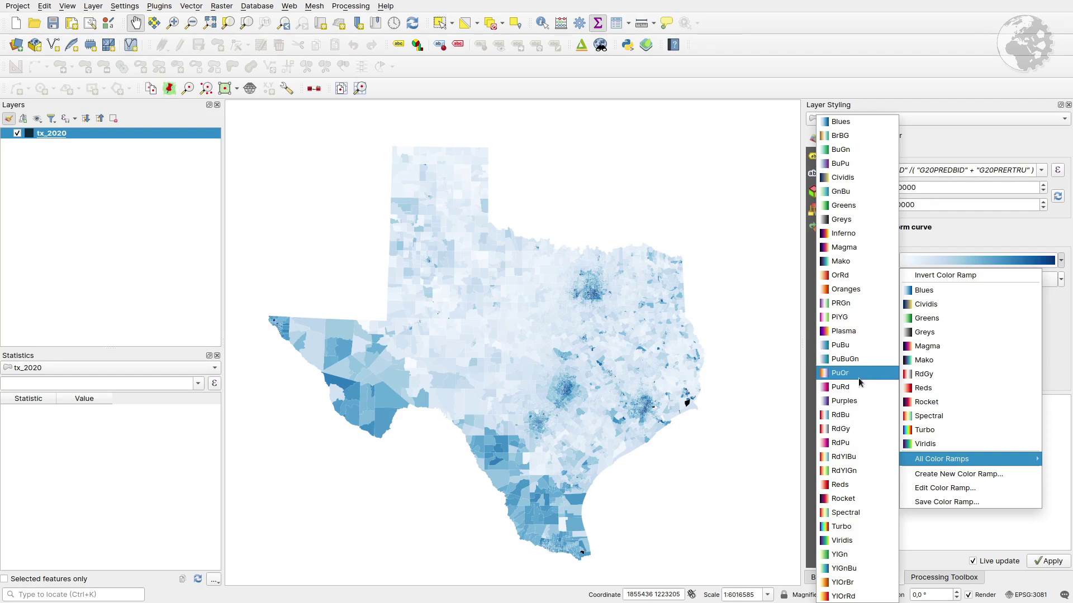
click(838, 414)
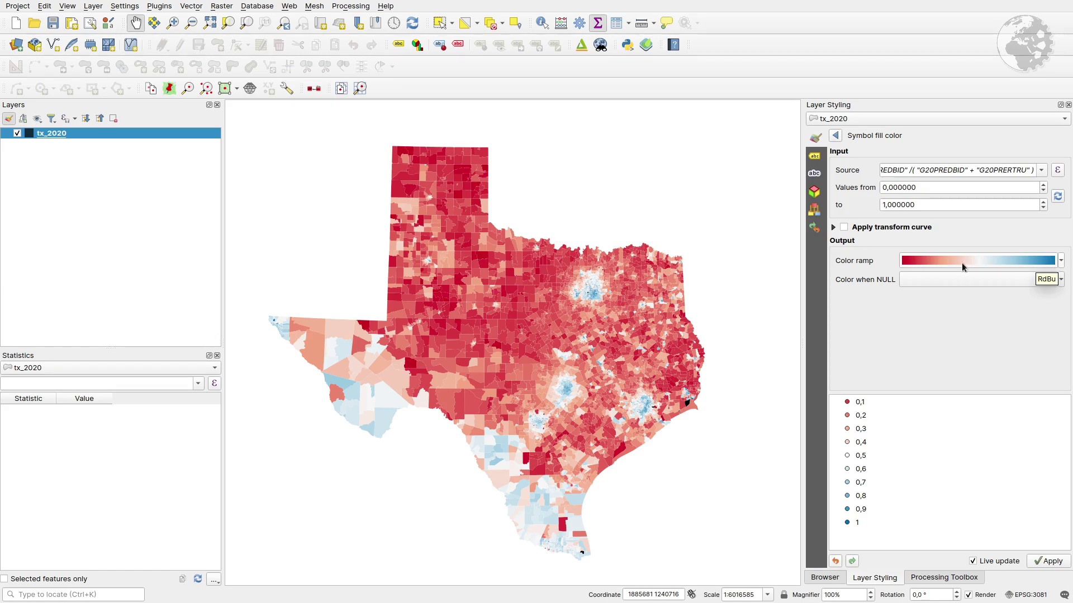
Edit the RdBu ramp and delete its light orange and light blue intermediate stops, keeping the middle stop.
click(982, 264)
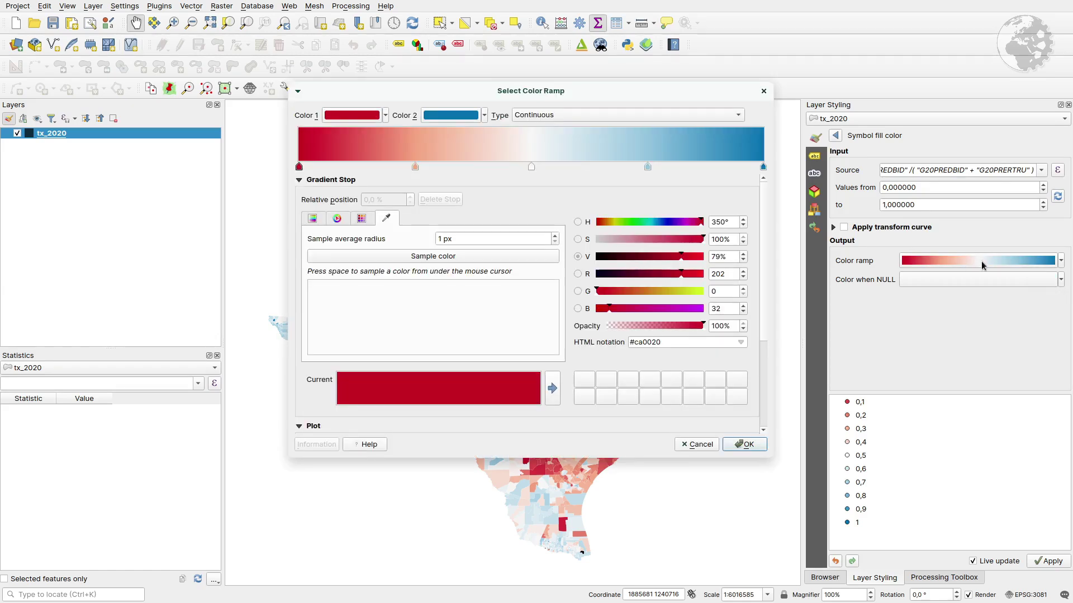
click(415, 167)
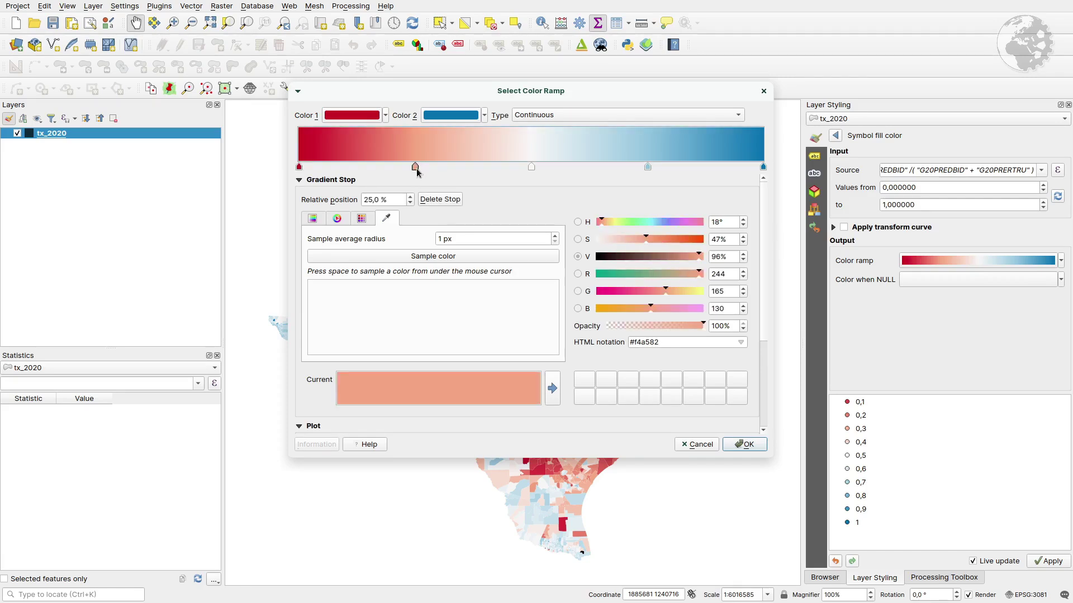
key(Delete)
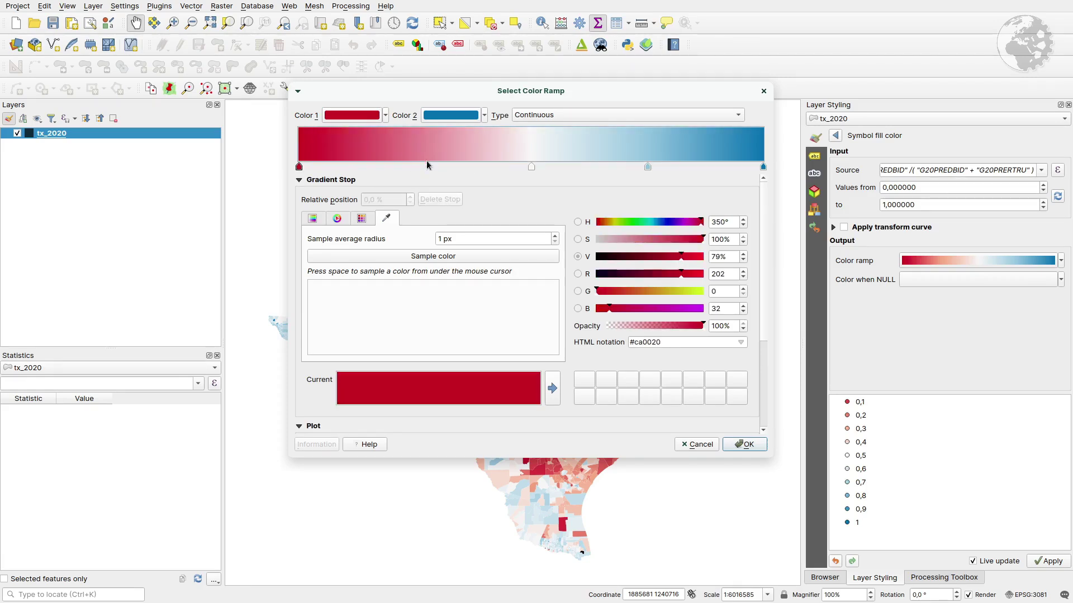
click(648, 167)
key(Delete)
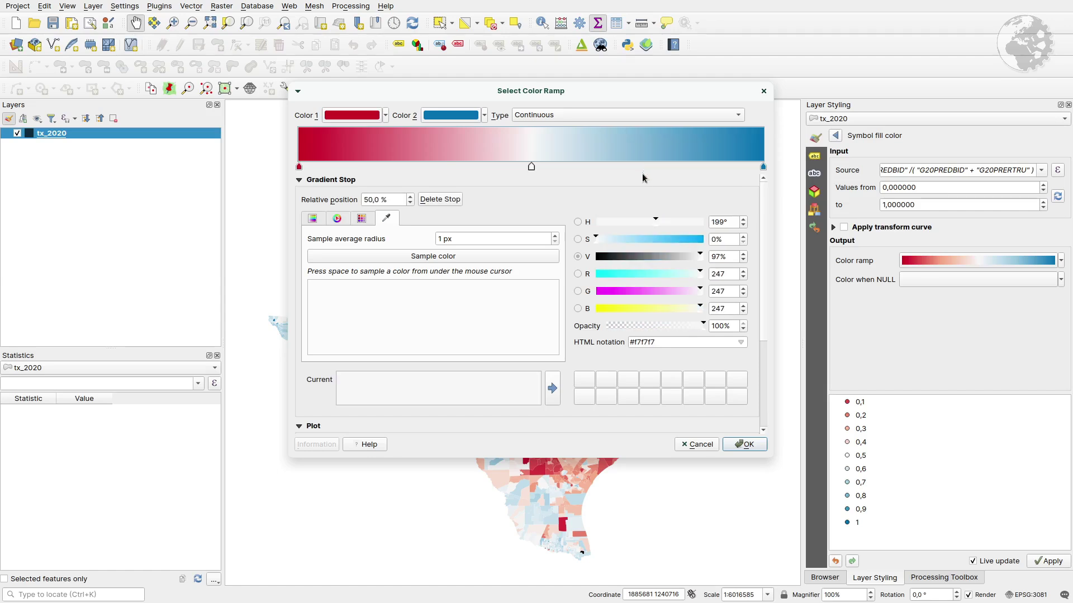
Add a dark red gradient stop to the ramp and set its relative position to 40%.
double_click(303, 164)
drag(302, 167, 474, 182)
drag(389, 200, 334, 196)
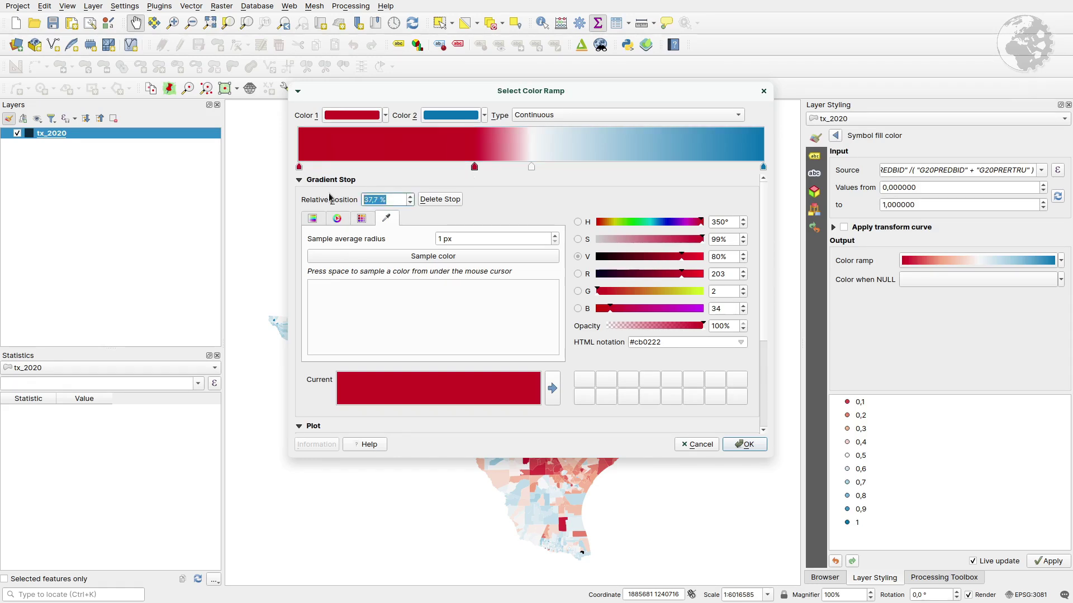
text(40)
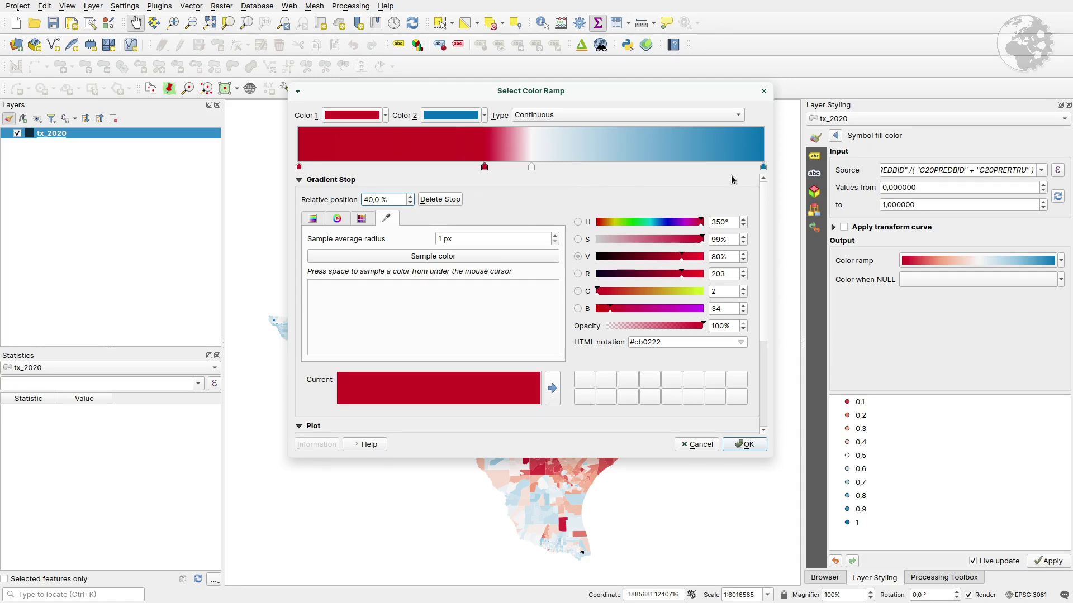
Add a dark blue gradient stop to the ramp and set its relative position to 60%.
click(763, 165)
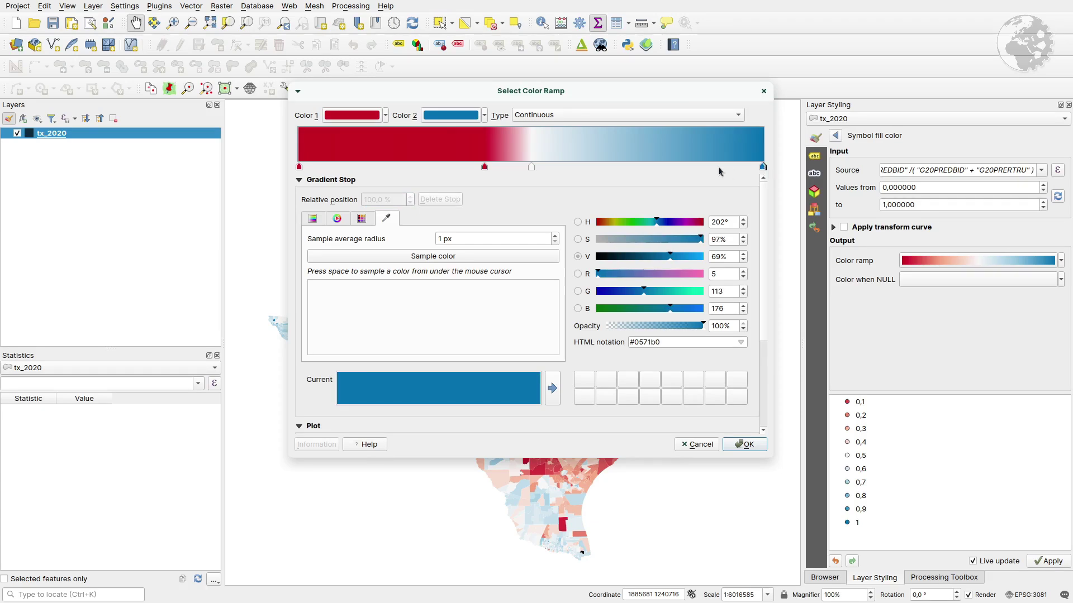
drag(764, 167, 575, 167)
double_click(378, 198)
text(60)
key(Return)
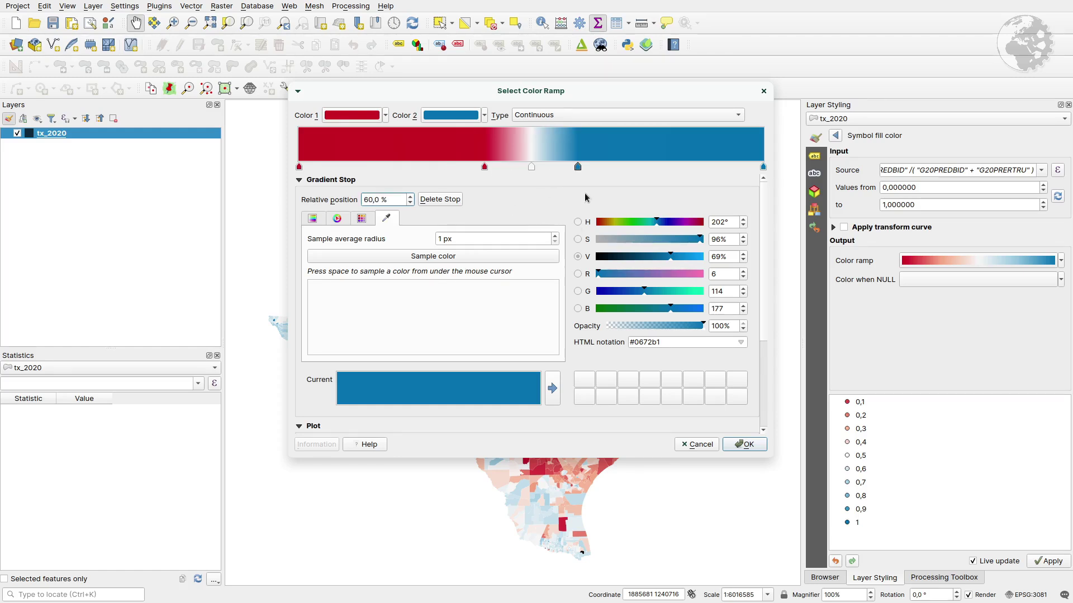
Darken the ramp's middle stop to light gray #d2d2d2 and accept the edited color ramp.
click(531, 168)
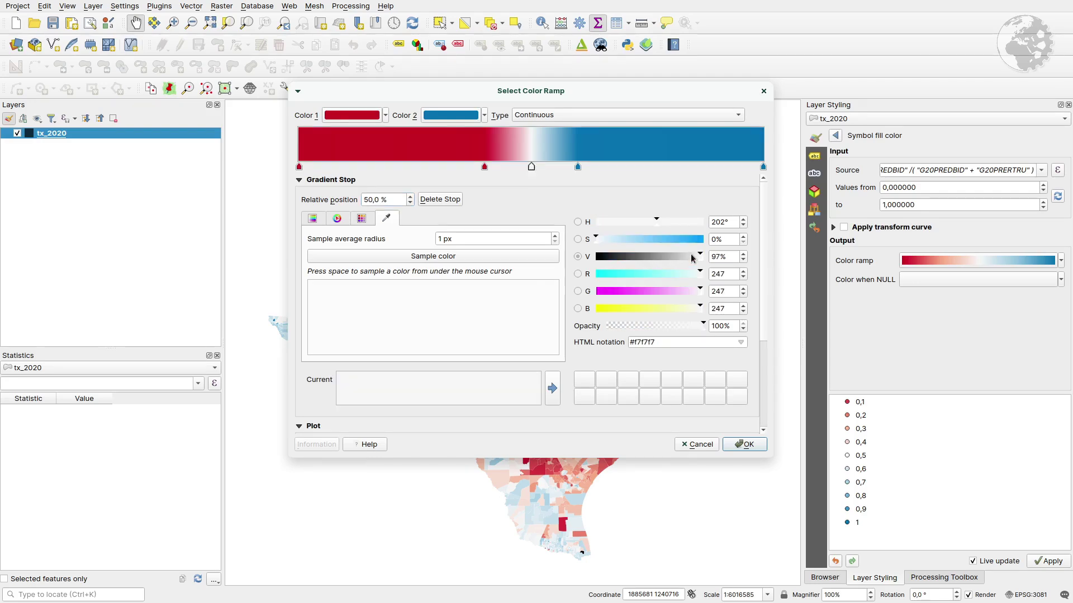
drag(700, 257, 679, 260)
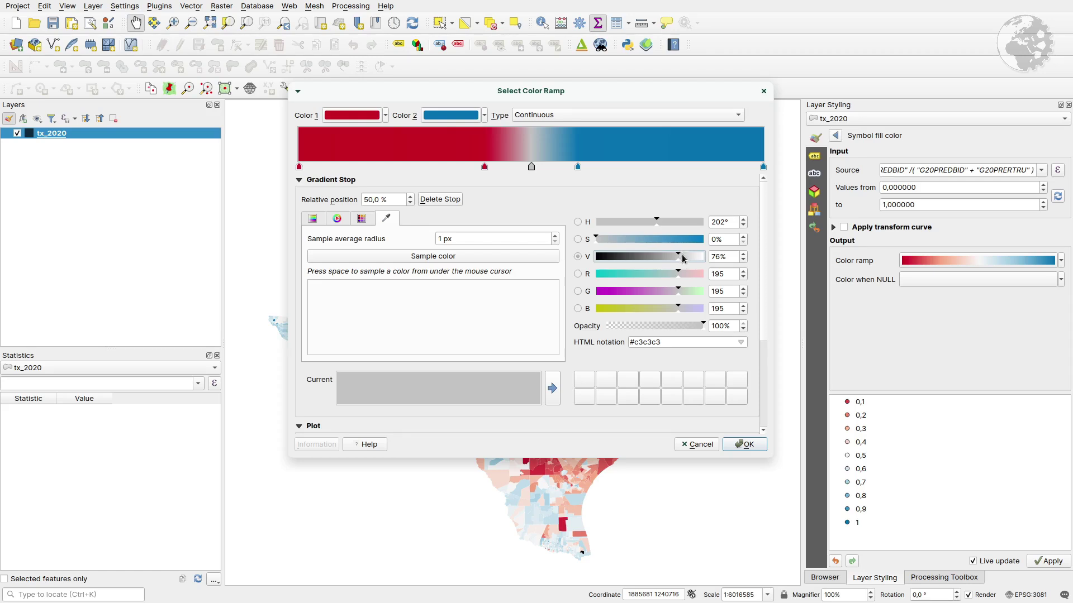
drag(678, 256, 686, 257)
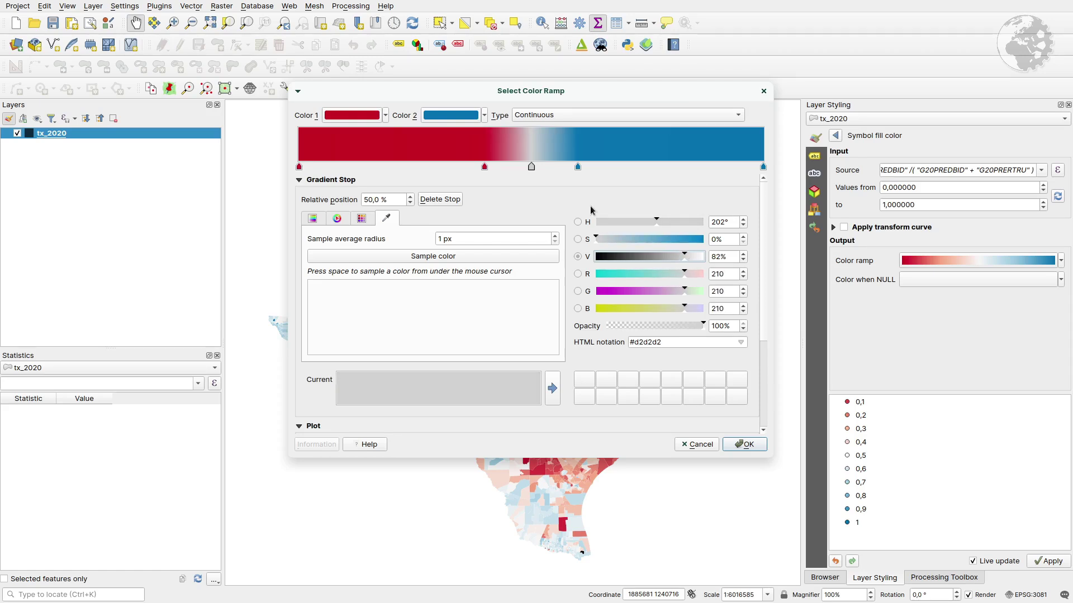
click(756, 447)
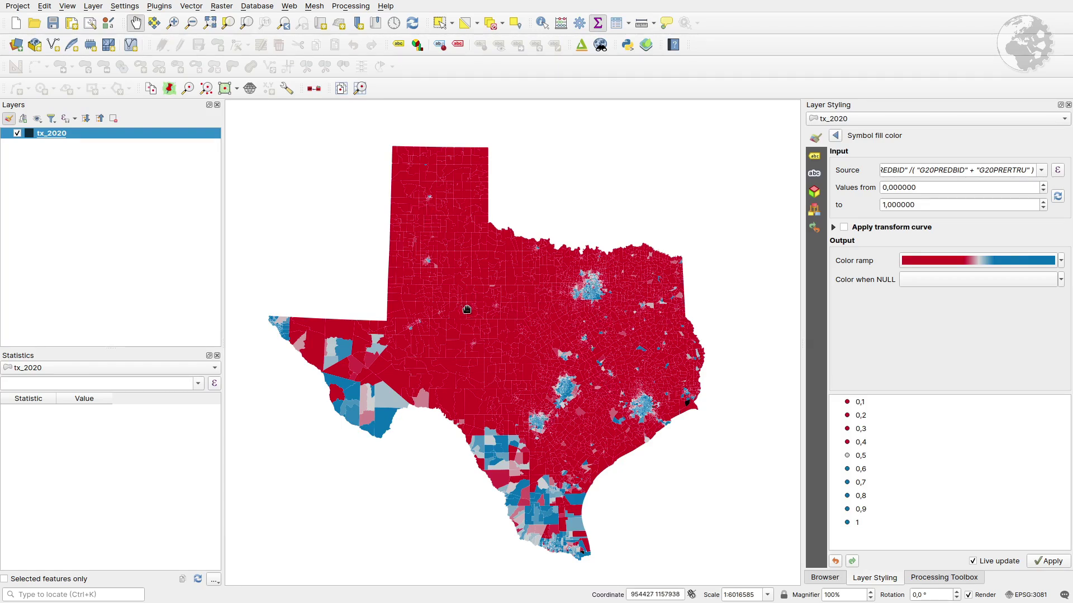
Reopen the color ramp, set the inner red stop to 30% and the inner blue stop to 70%, and accept.
click(982, 262)
click(485, 167)
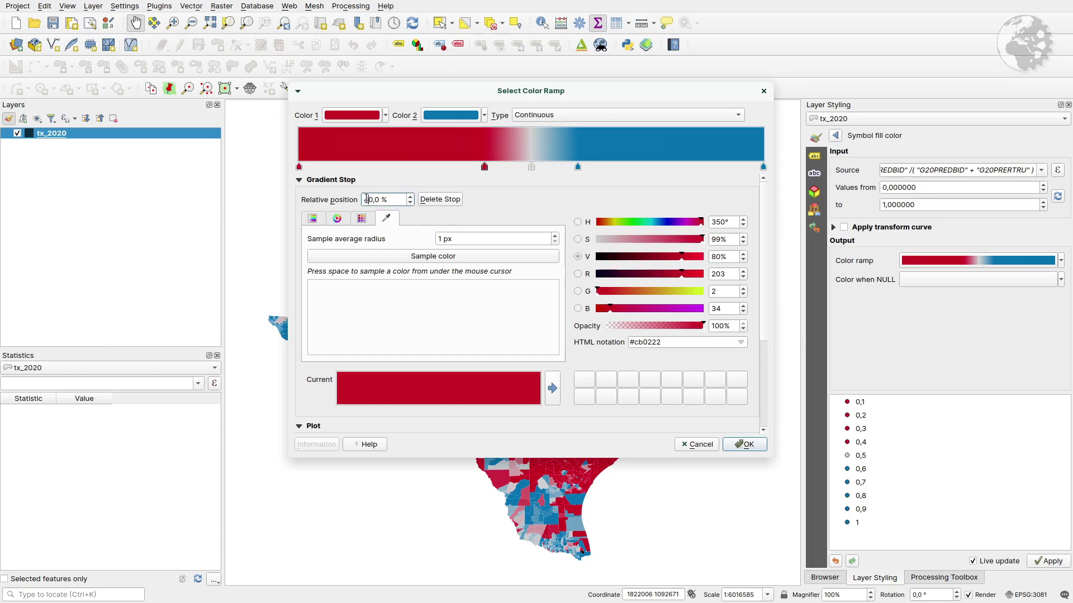
text(3)
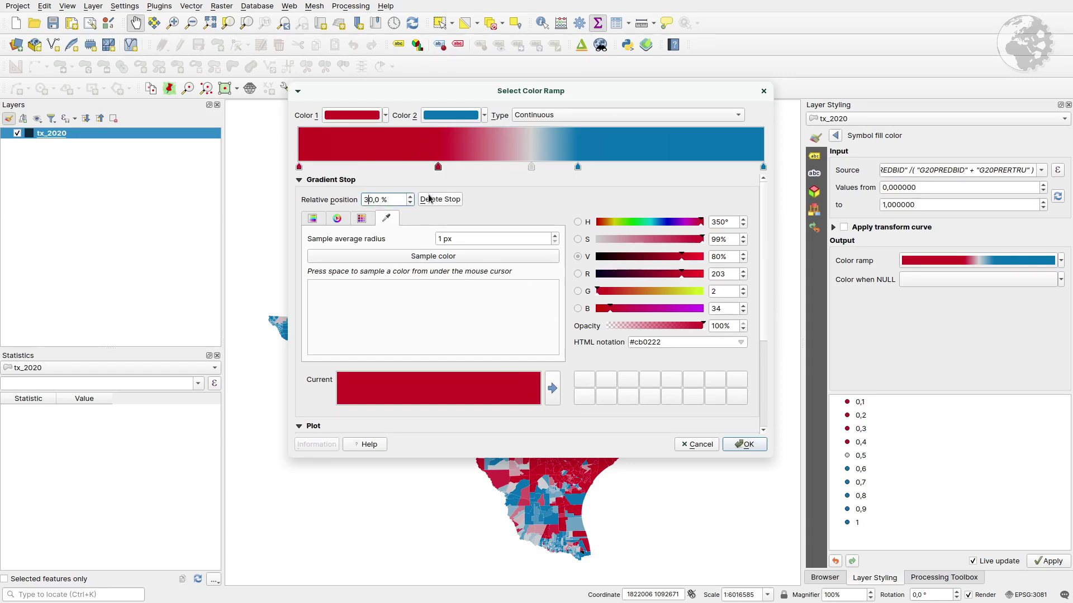
click(578, 167)
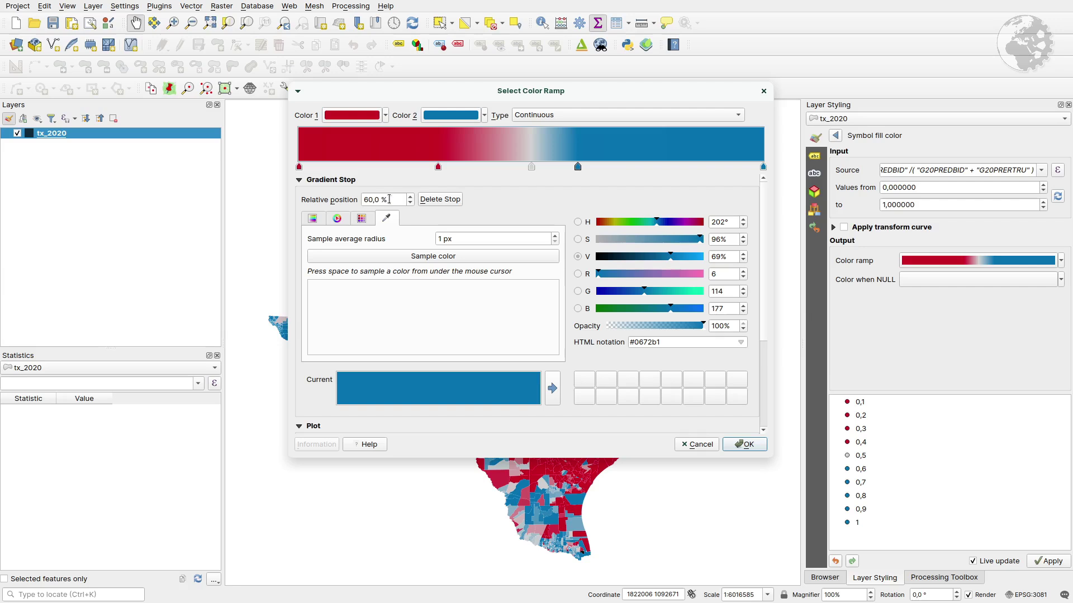
text(8)
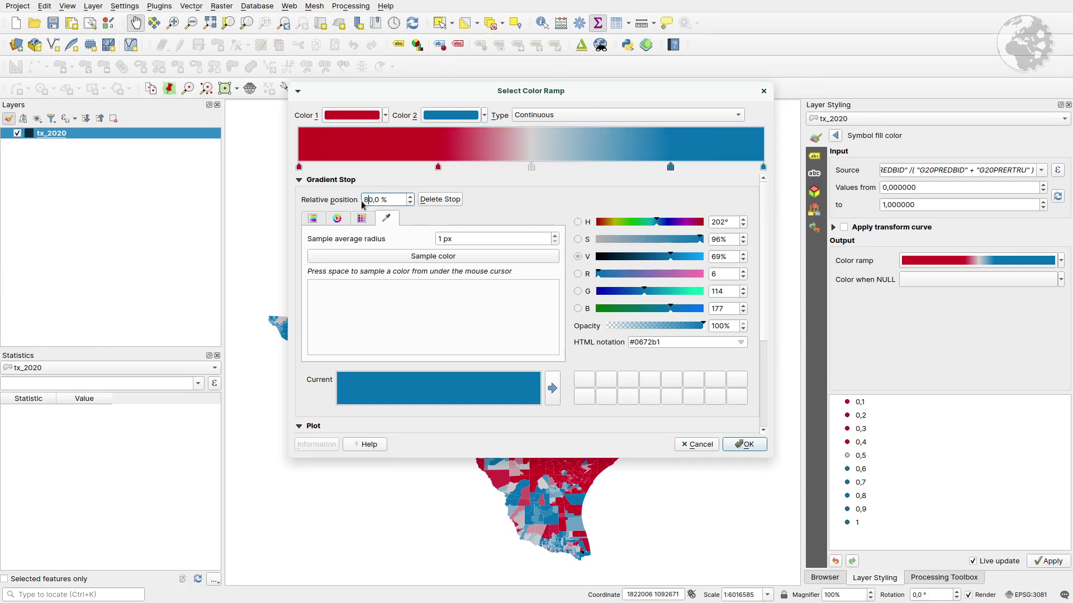
text(7)
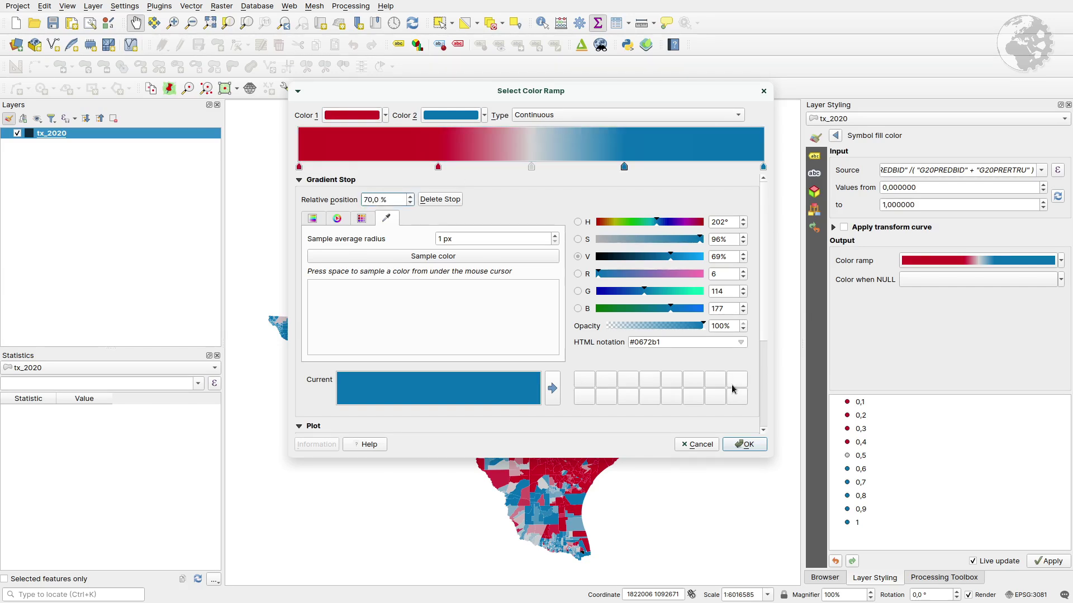
click(745, 444)
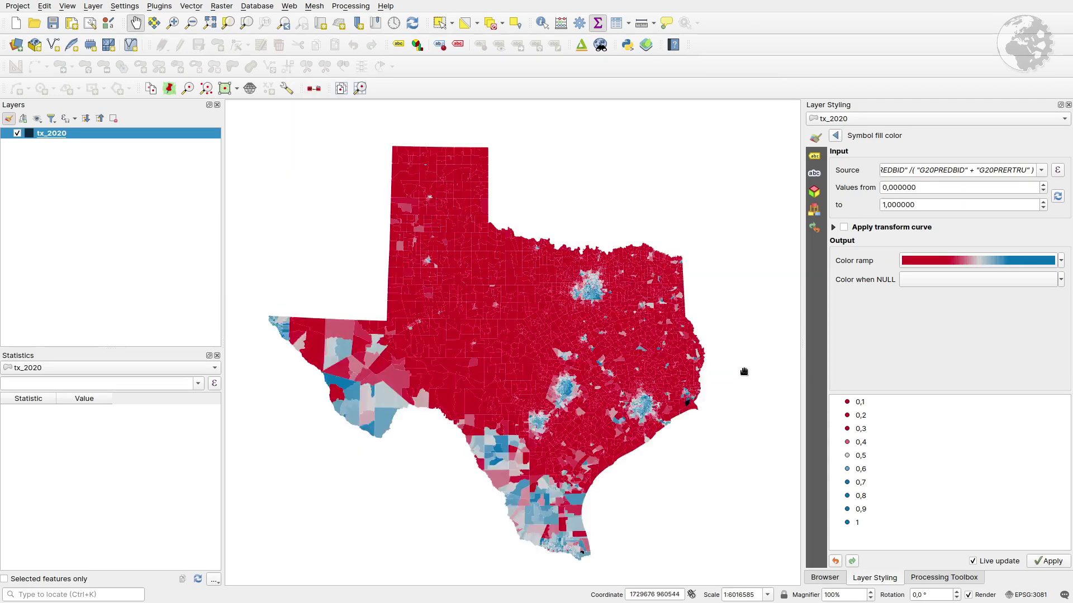
Widen the ramp's transition by moving the inner red and blue stops slightly outward, accept it, and recenter the whole state in the map.
scroll(591, 302, up, 3)
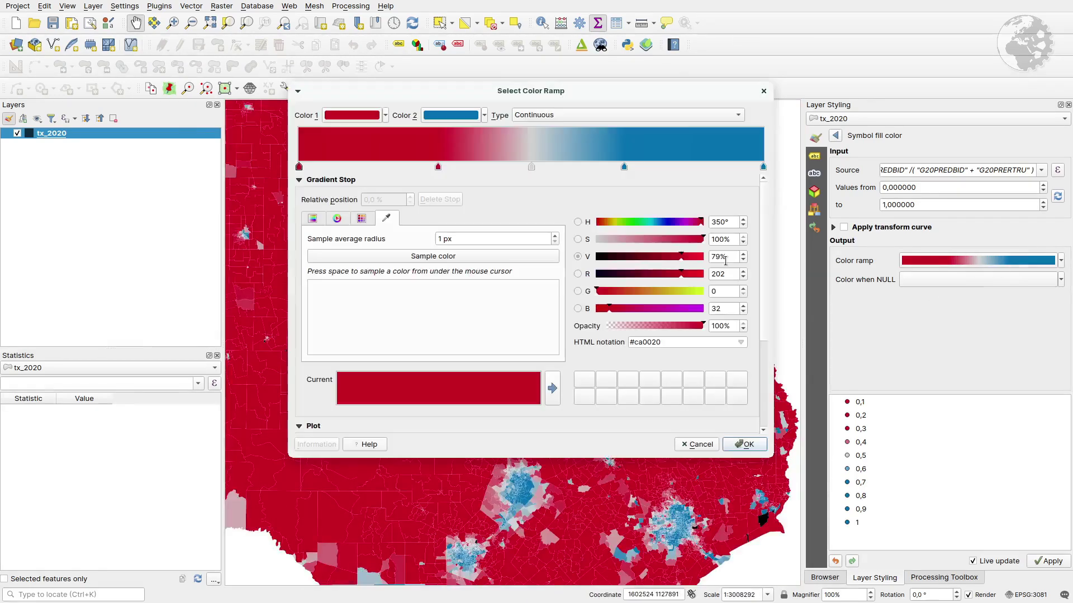
drag(438, 167, 416, 167)
drag(624, 167, 647, 167)
key(Return)
scroll(598, 366, down, 1)
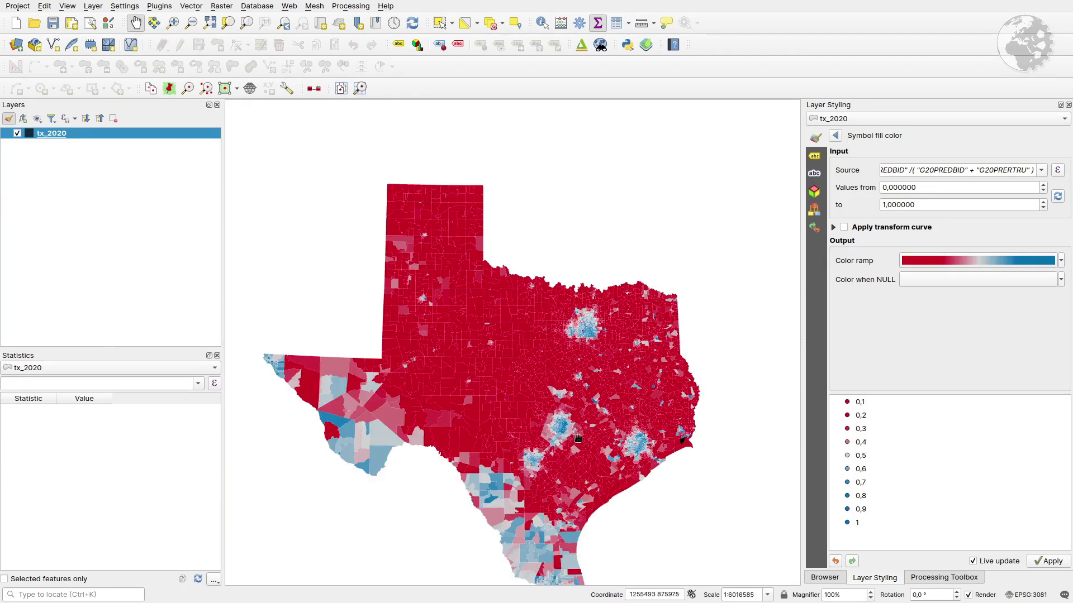
drag(532, 414, 533, 379)
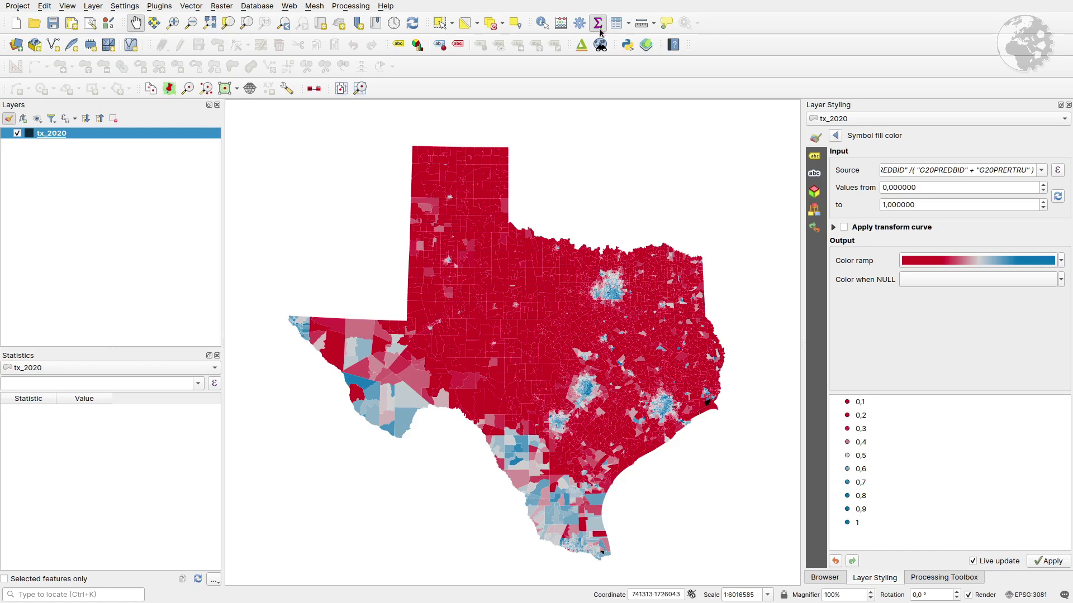
Compute the layer statistics for the expression "G20PRERTRU" + "G20PREDBID".
click(214, 383)
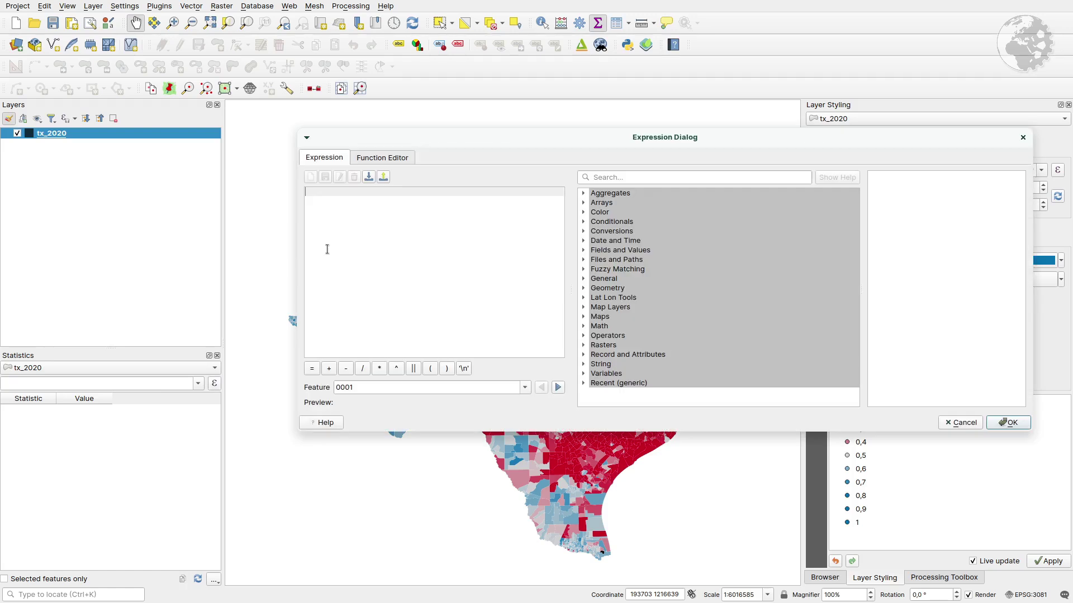
click(583, 249)
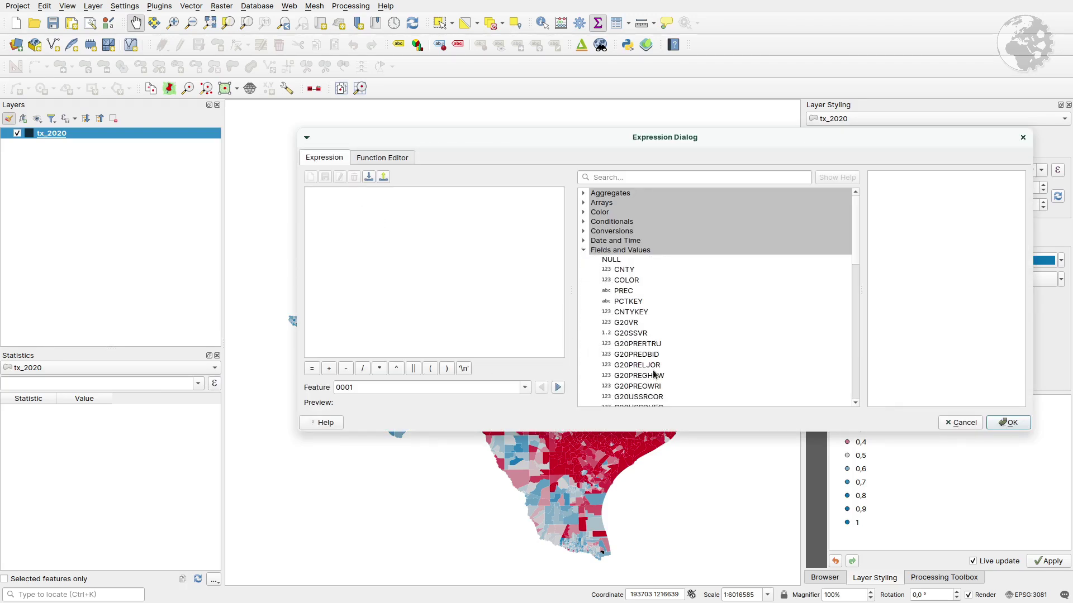
click(651, 346)
double_click(651, 346)
text(+)
double_click(646, 357)
click(1007, 422)
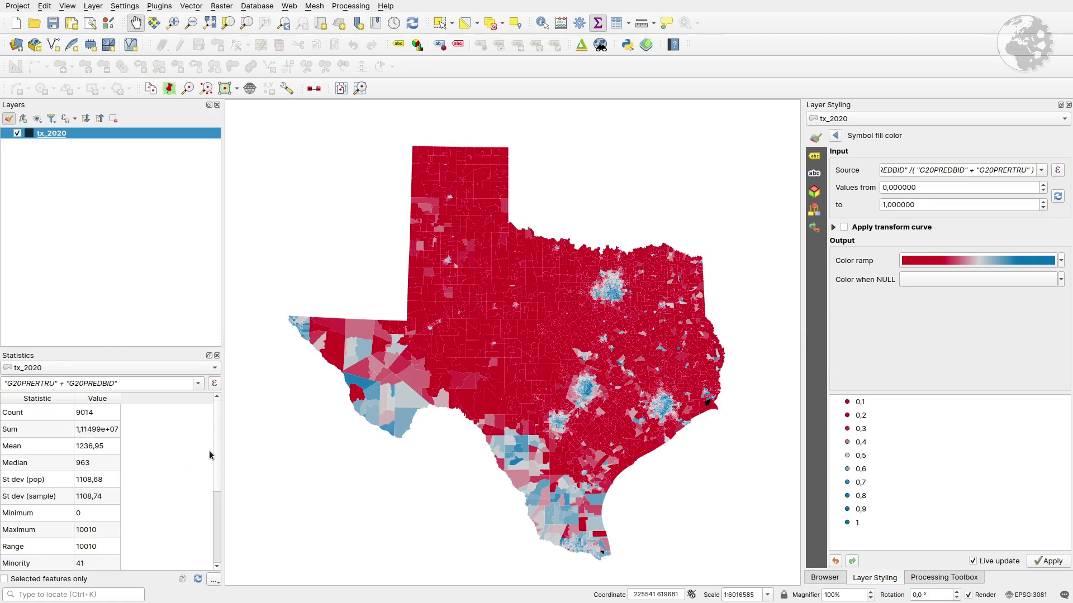
Examine the statistics of the G20PRERTRU field and those of the G20PREDBID field.
mouse_move(215, 457)
mouse_down()
mouse_move(223, 527)
mouse_move(225, 455)
mouse_up()
click(199, 385)
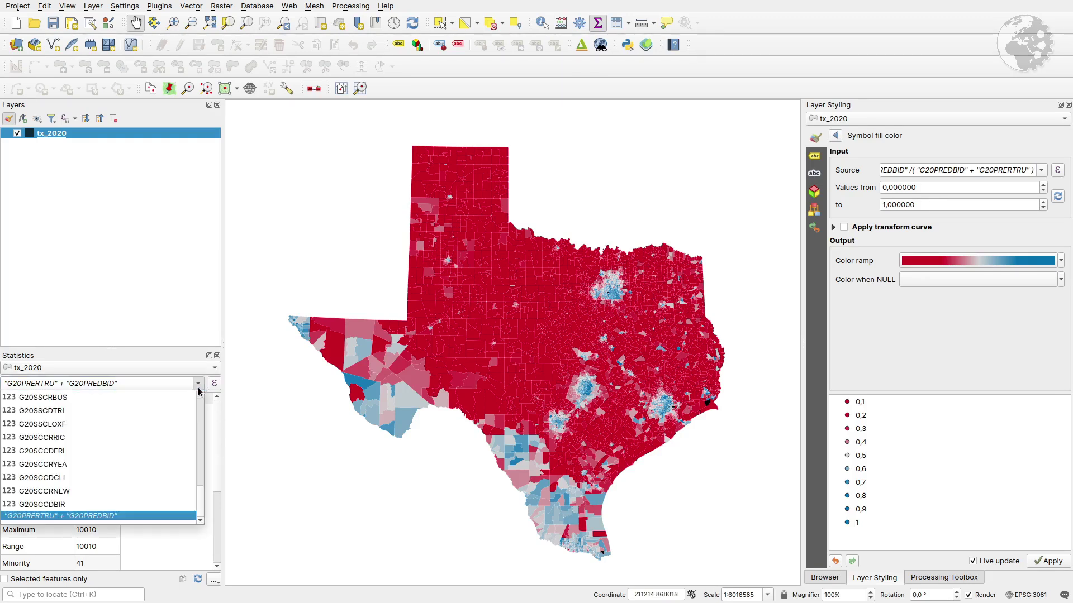
drag(199, 455, 198, 411)
click(66, 465)
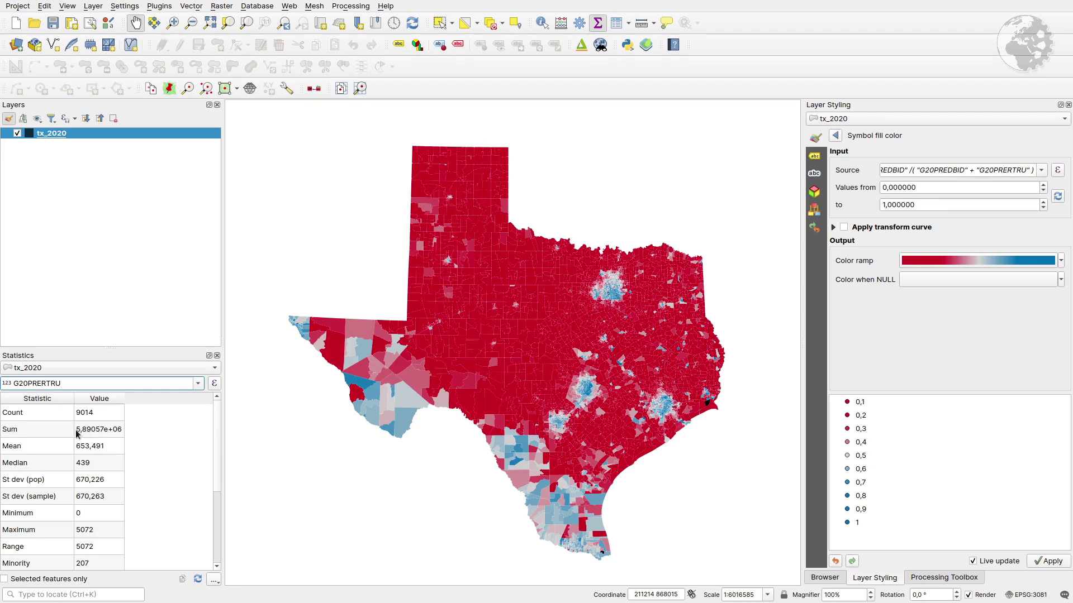
click(199, 388)
click(86, 477)
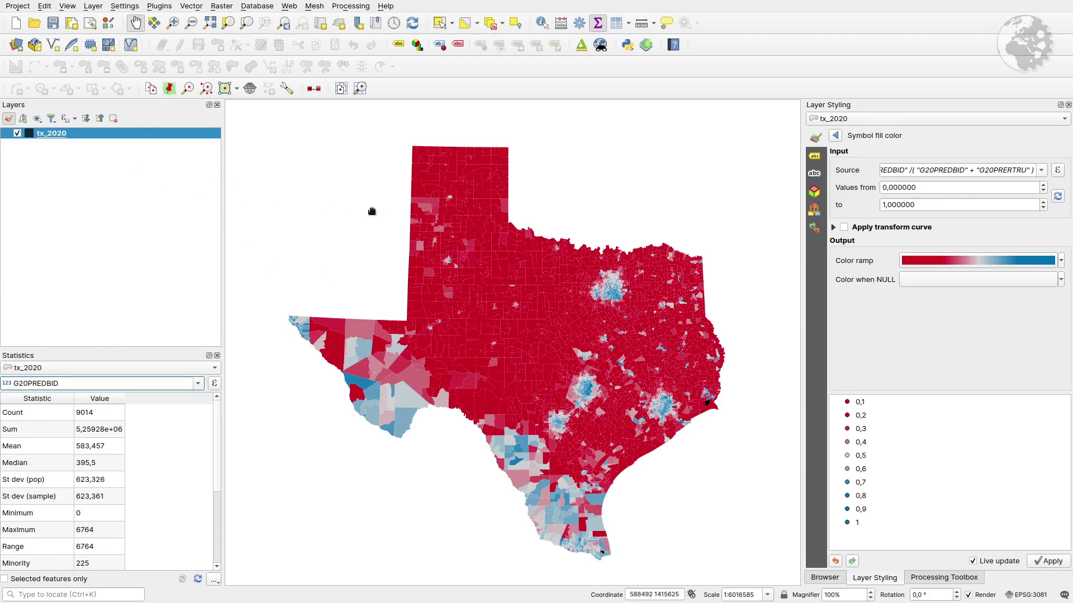
Duplicate the tx_2020 layer with the copy made visible, and reselect the original layer.
right_click(45, 137)
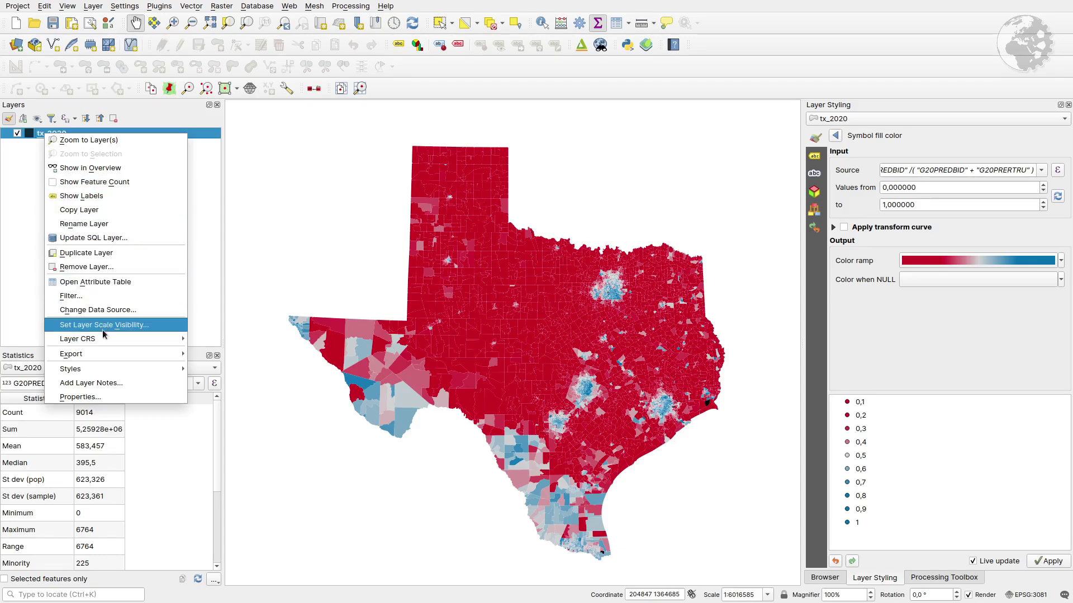
click(92, 253)
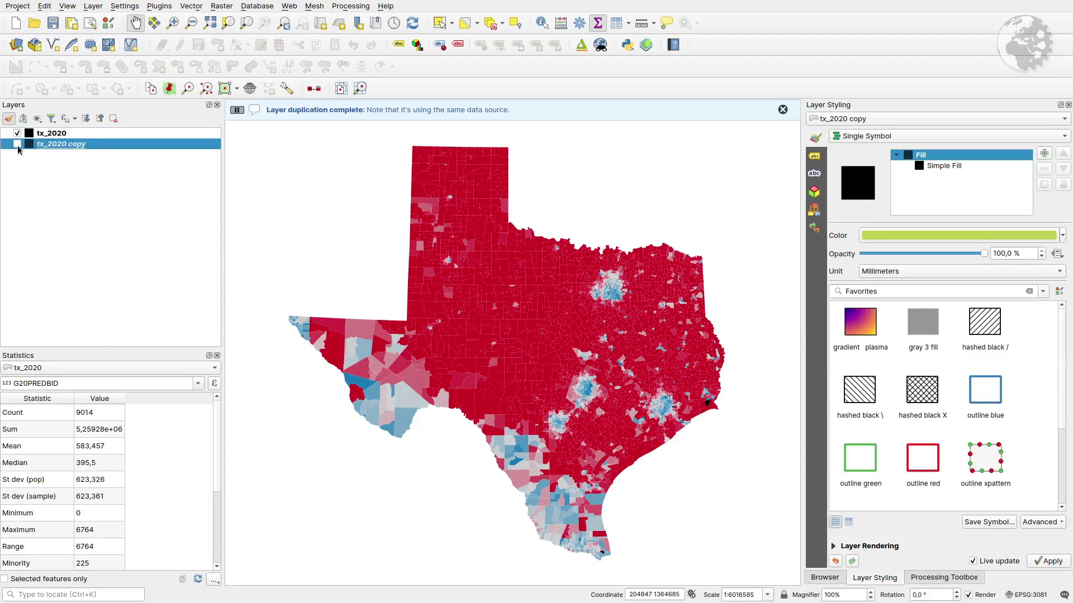
click(51, 134)
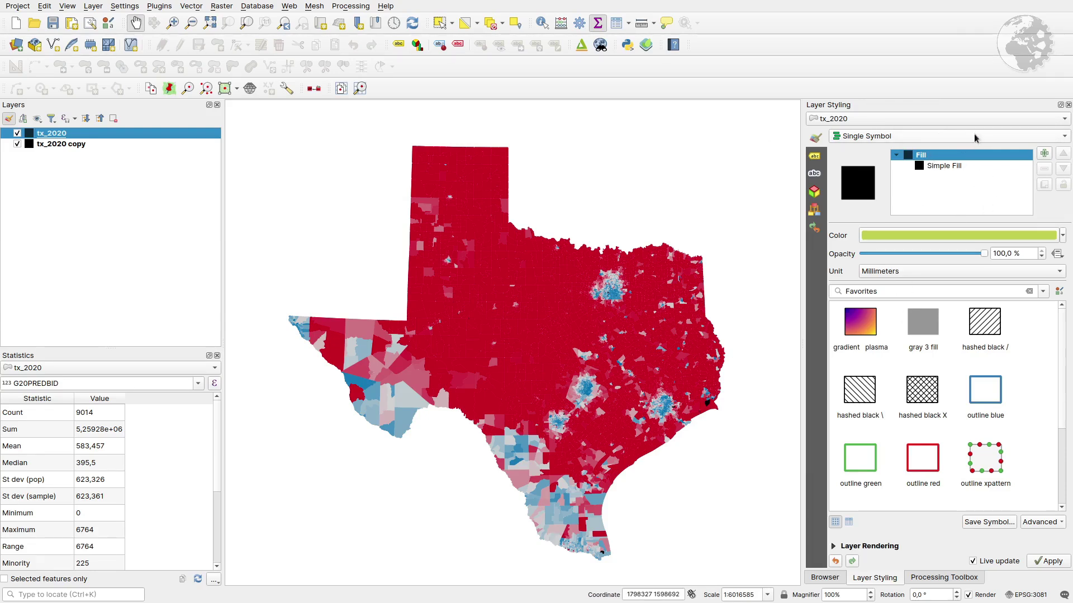
Change the fill color assistant's source on the tx_2020 layer to ( "G20PREDBID" + "G20PRERTRU" ) and refetch its value range from the layer.
click(966, 167)
click(1052, 257)
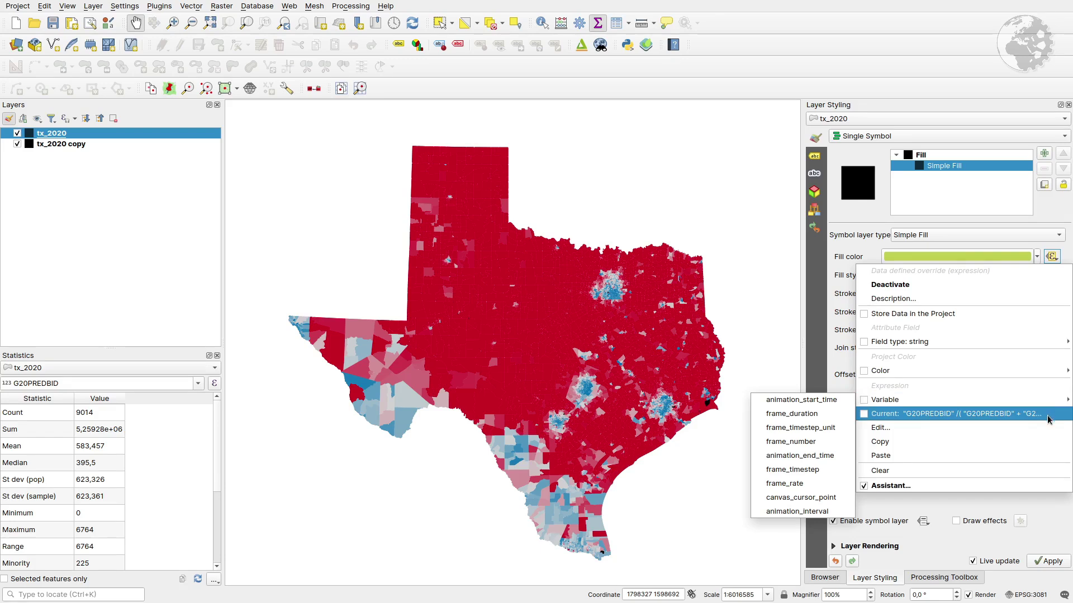
click(1048, 486)
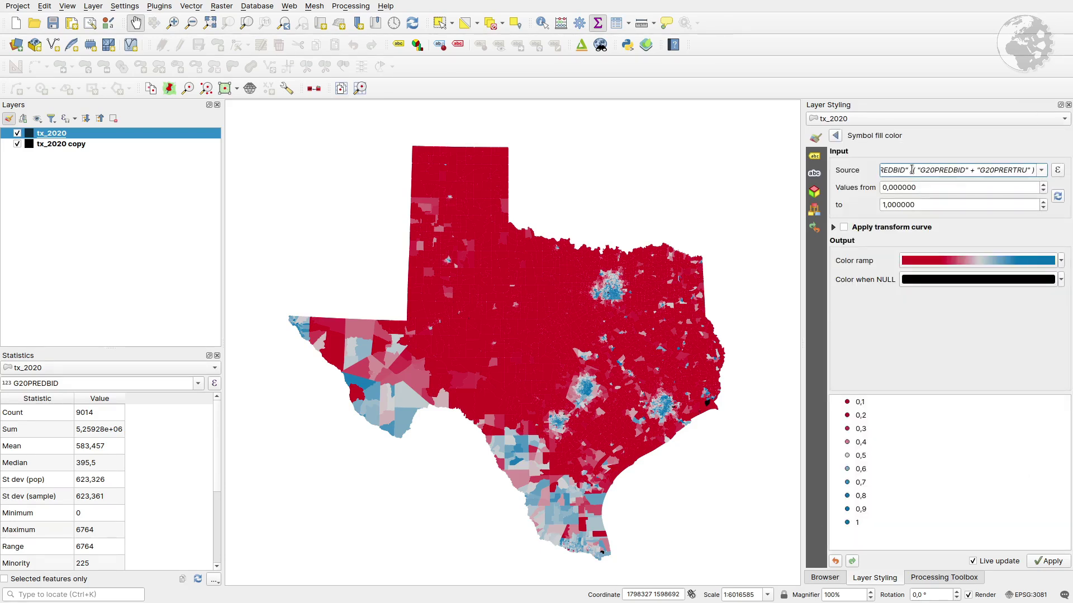
drag(912, 169, 815, 171)
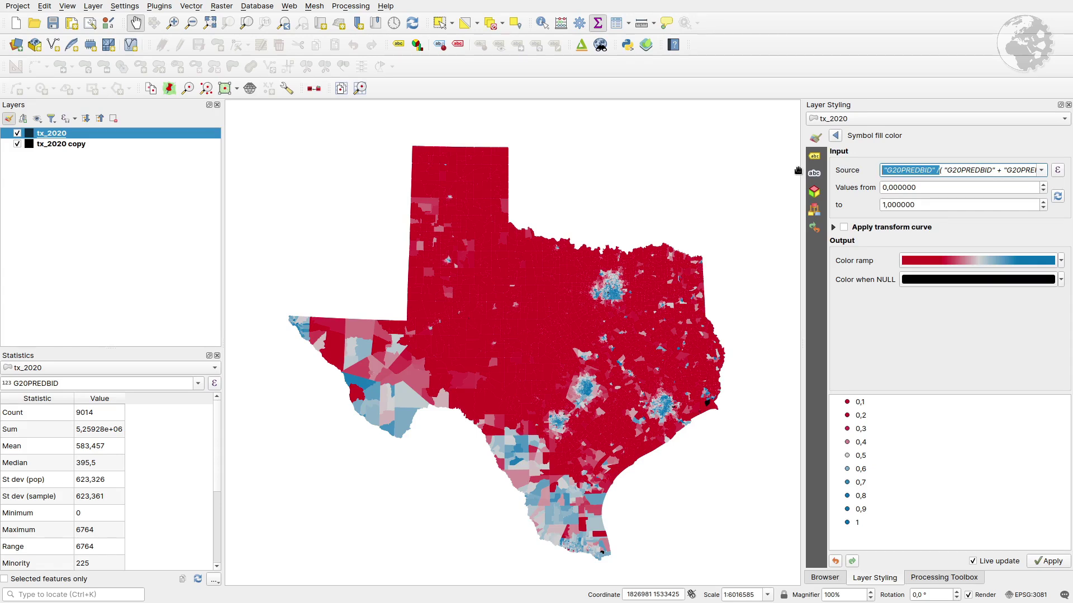
key(BackSpace)
click(1057, 170)
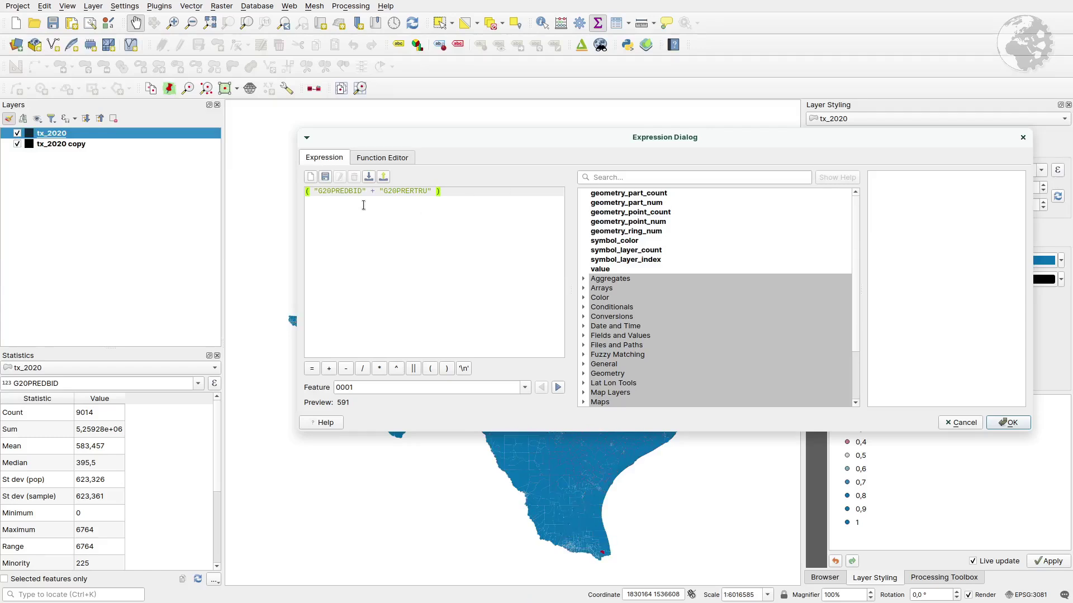
click(1007, 422)
click(1058, 196)
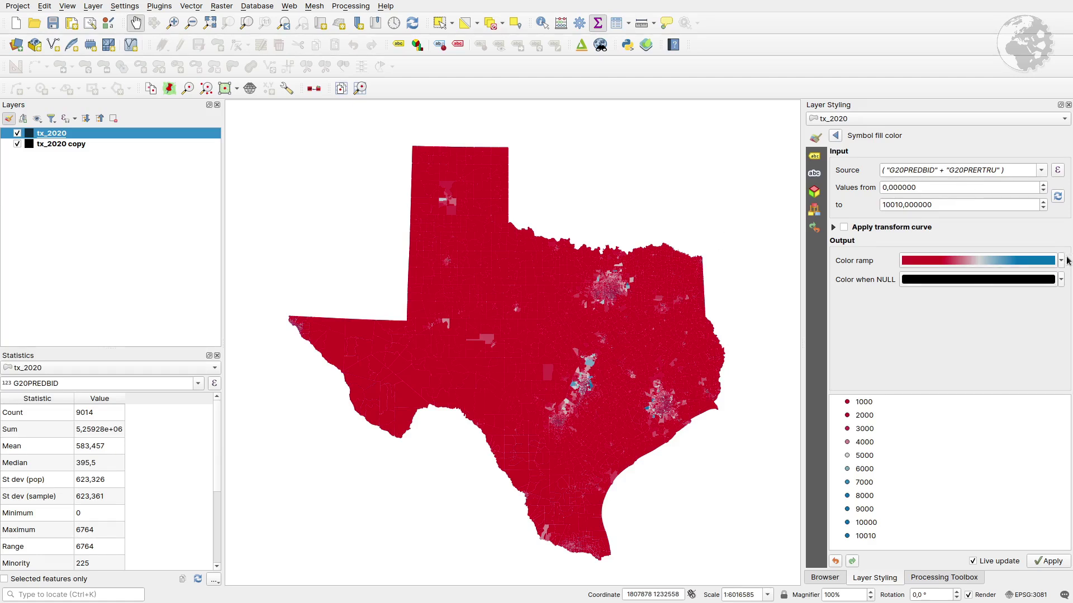
Apply the Greys color ramp to the vote-total fill and return to the Simple Fill settings.
click(1061, 261)
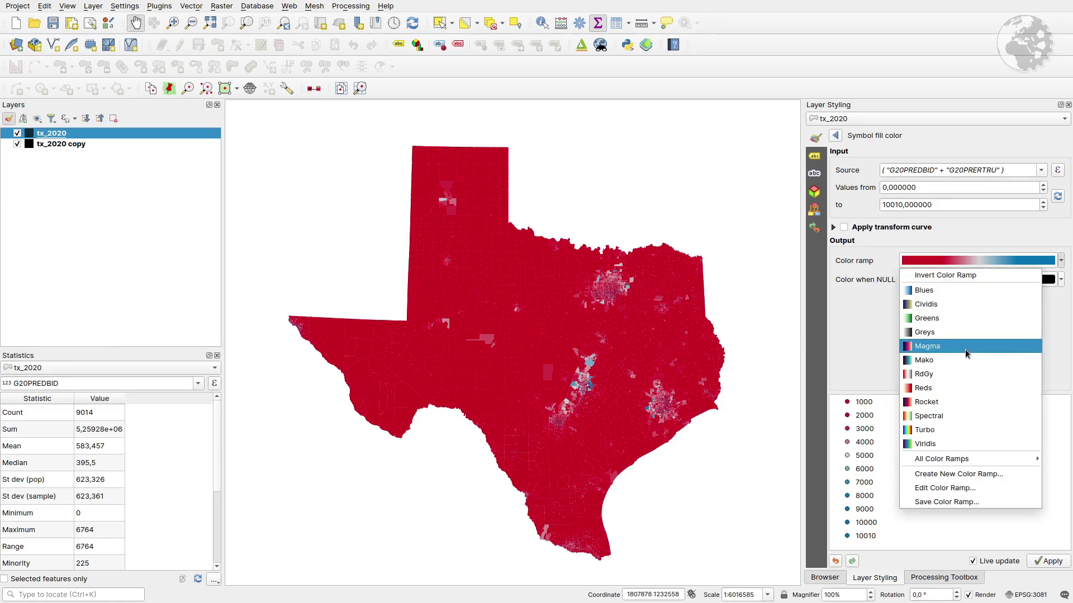
click(932, 333)
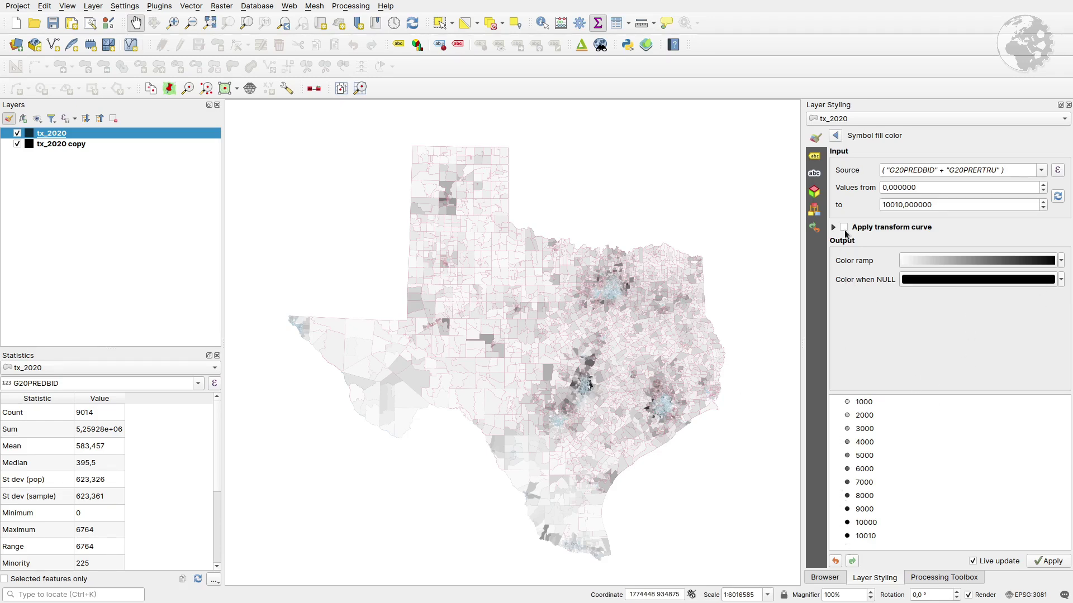
click(835, 136)
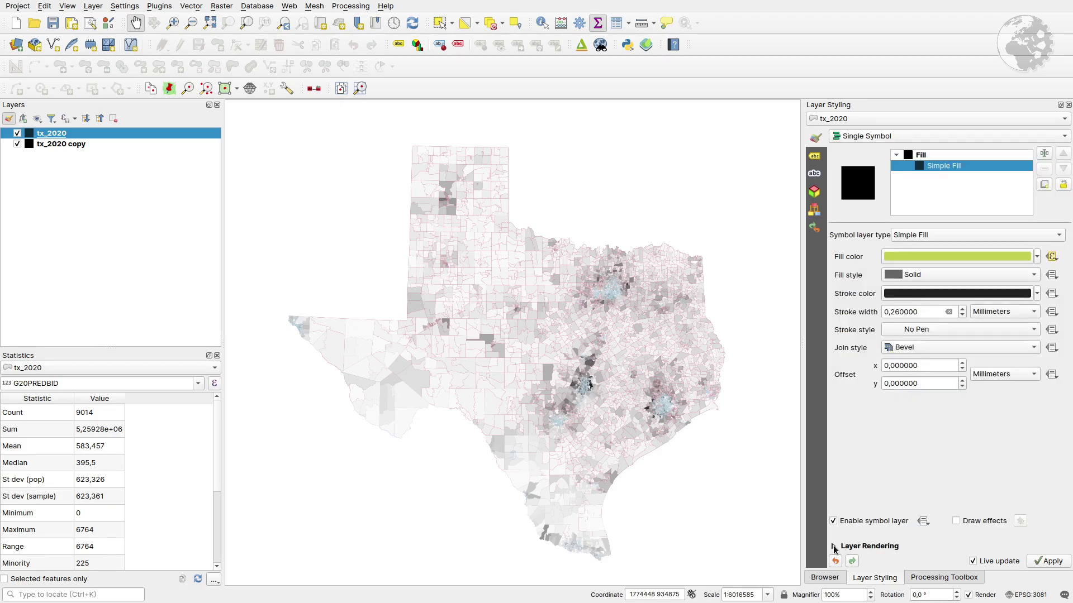
Set the tx_2020 layer's blending mode to Lighten in its layer rendering options.
click(833, 547)
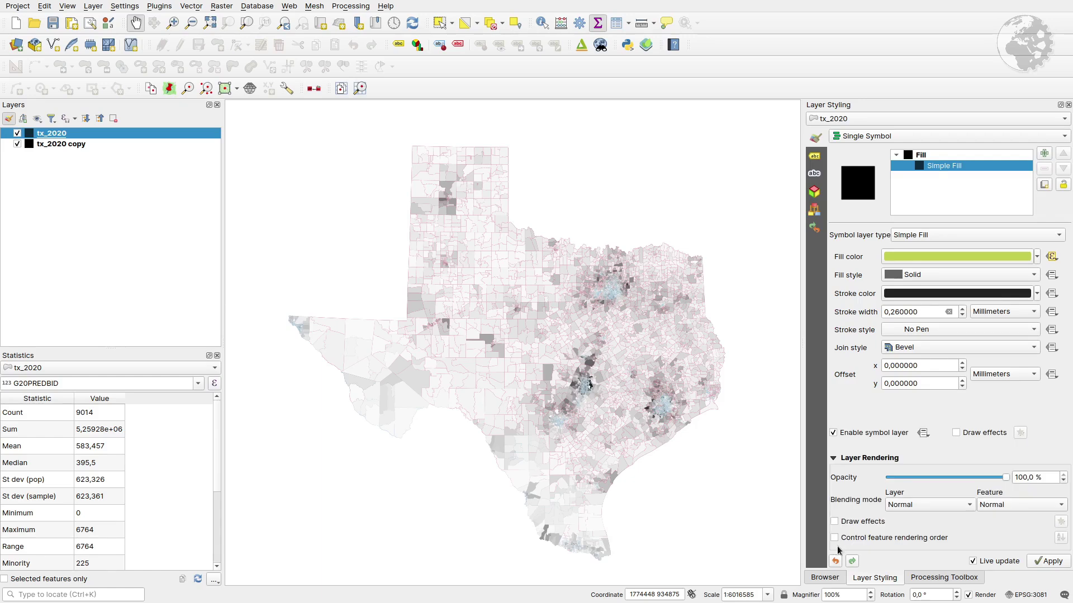
click(954, 510)
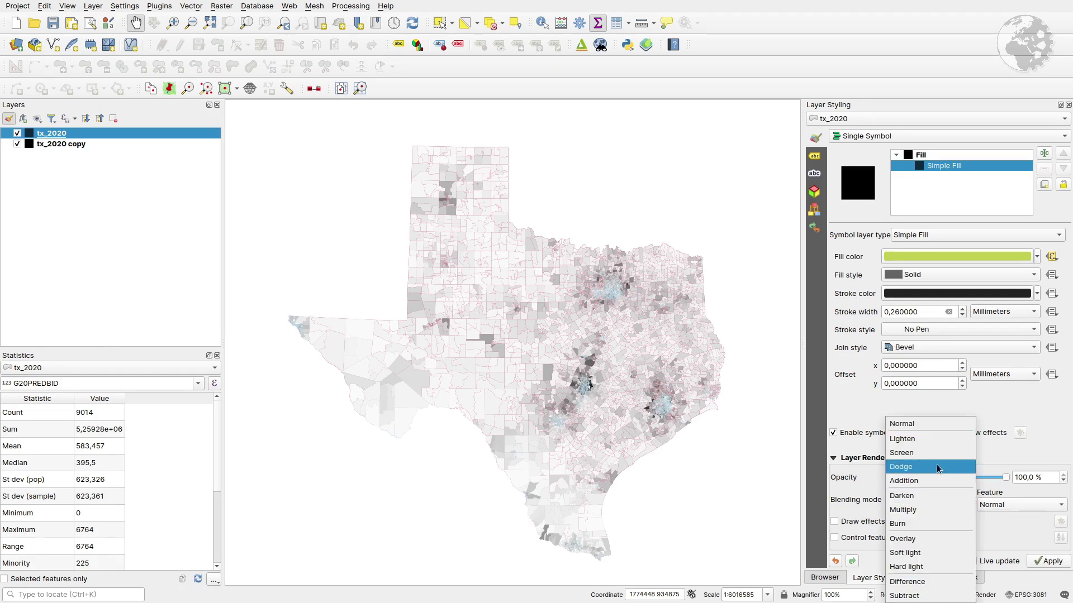
click(912, 441)
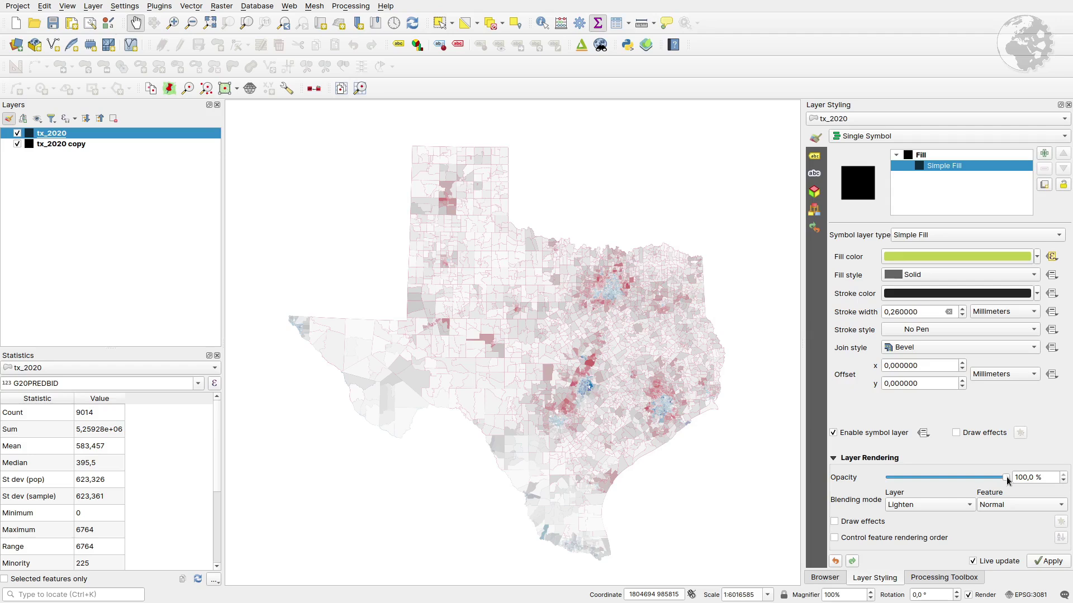
Try several opacity levels for the tx_2020 layer and settle on 94.7 %.
drag(1007, 481, 997, 483)
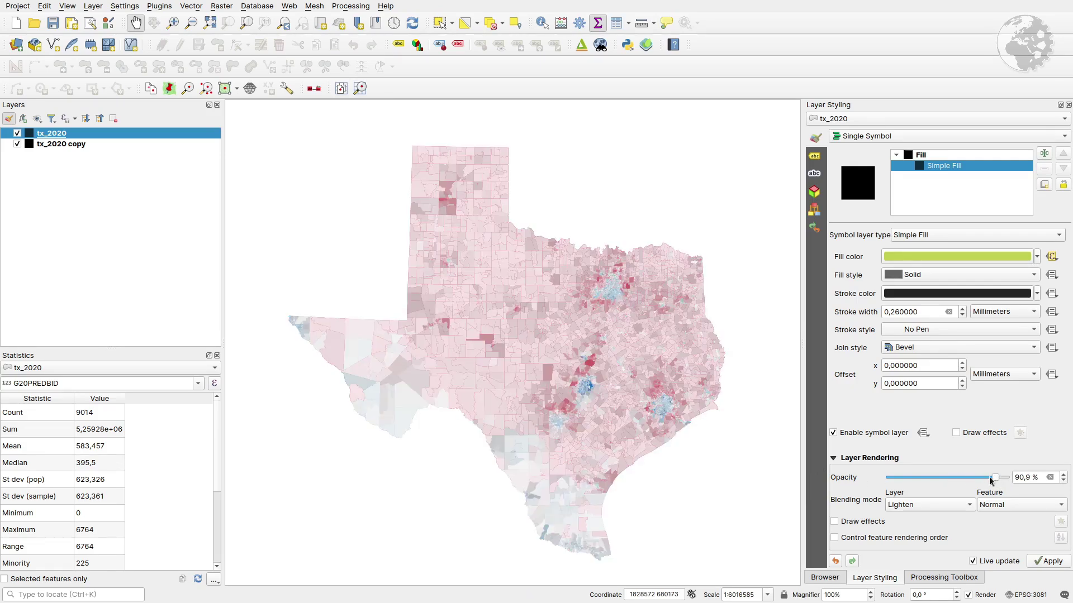
drag(999, 481, 1000, 482)
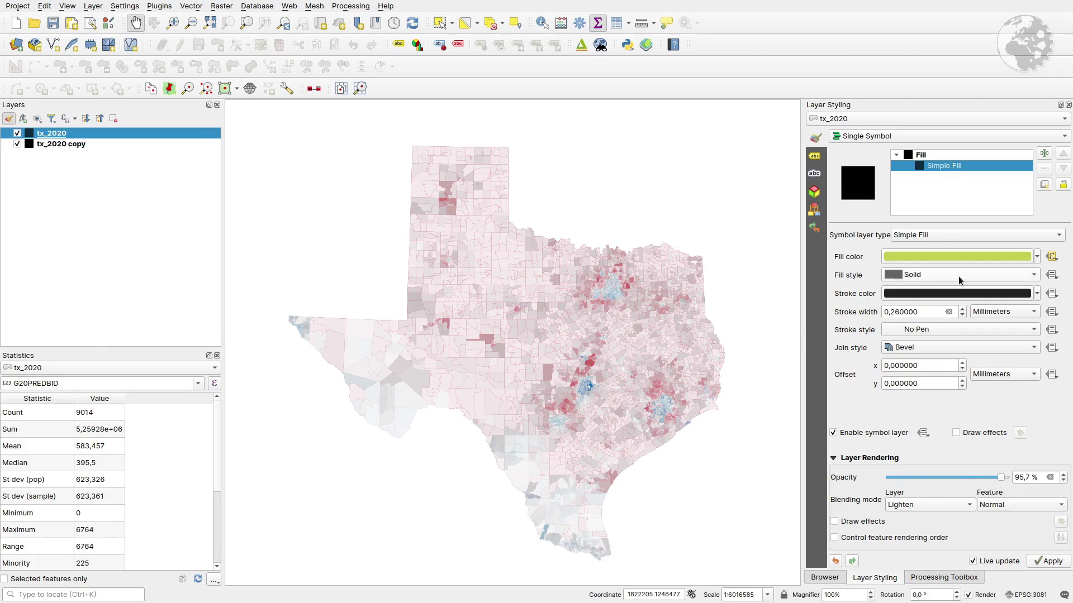
click(944, 330)
click(942, 330)
drag(999, 482, 1007, 480)
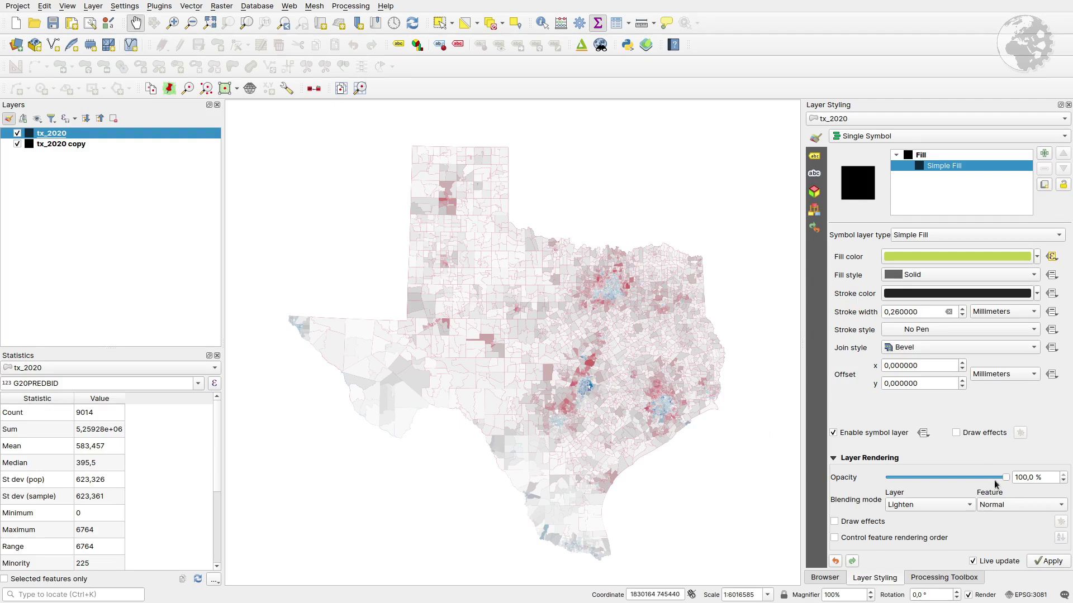
drag(1004, 480, 999, 481)
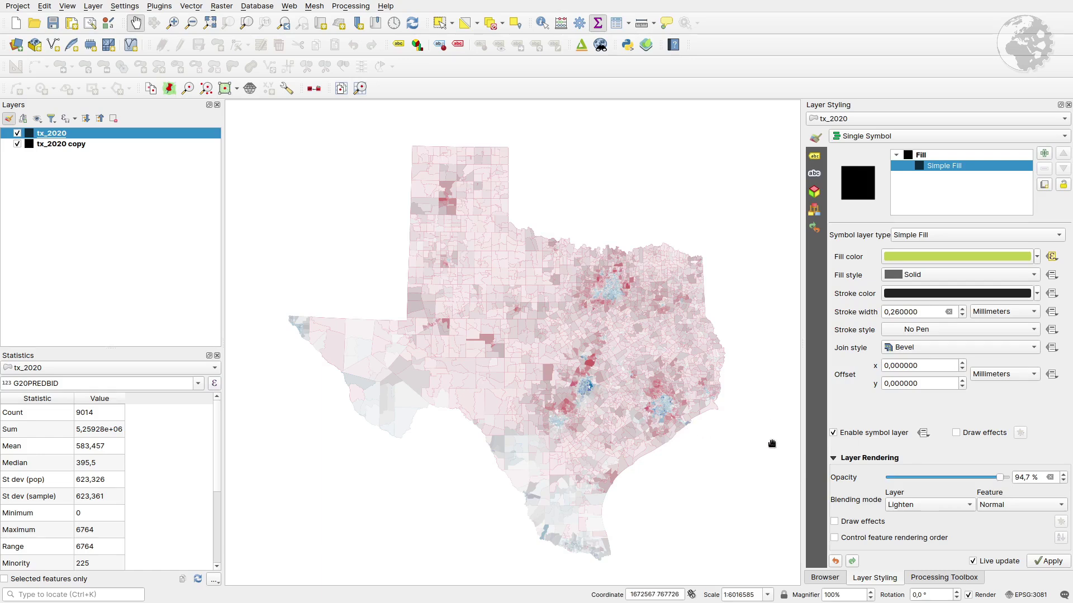
Examine the blended precinct colors up close around the urban cluster in central Texas and across the eastern half of the state.
scroll(584, 385, down, 1)
scroll(578, 389, up, 2)
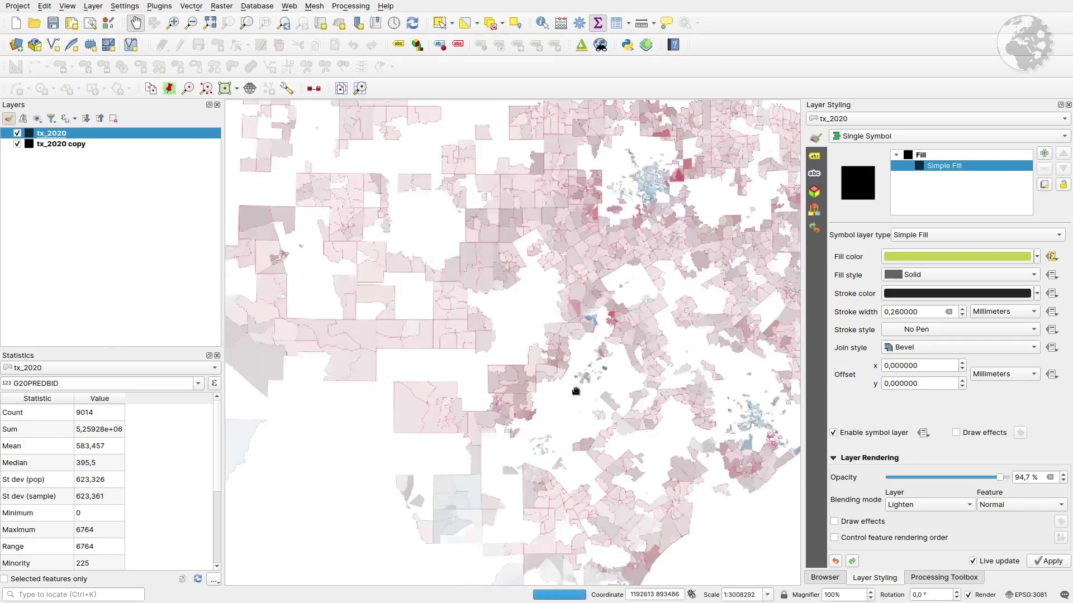
scroll(576, 391, up, 1)
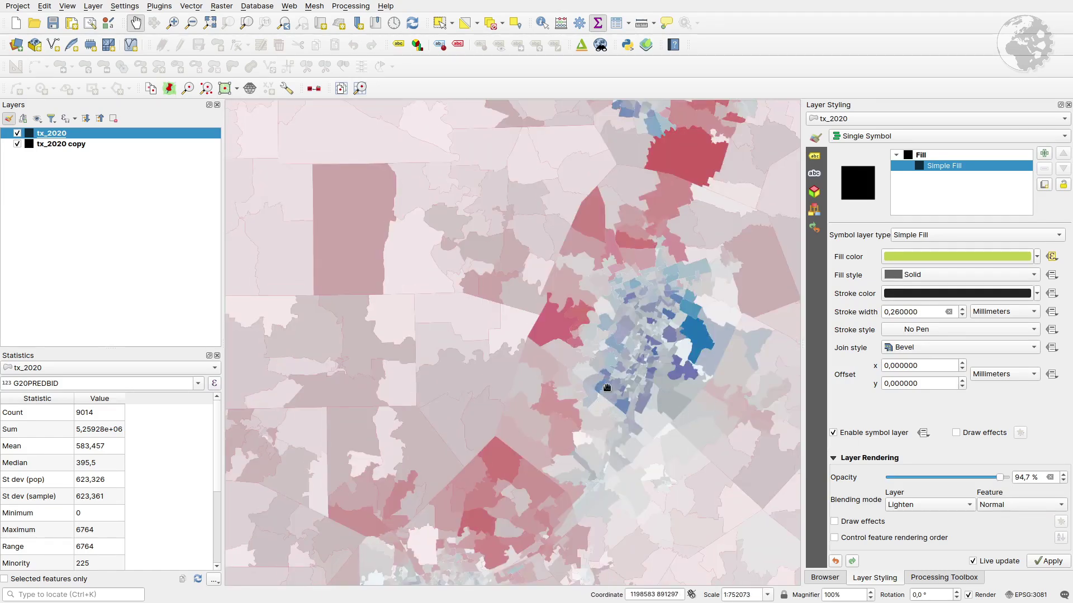
scroll(660, 402, down, 1)
scroll(658, 402, up, 1)
scroll(656, 403, down, 1)
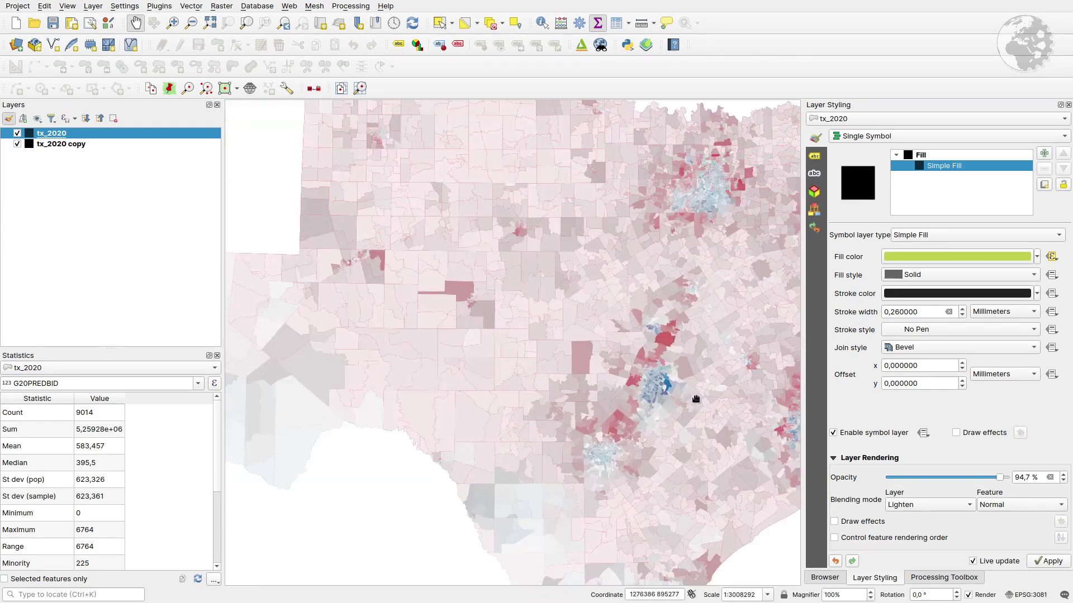
drag(677, 342, 615, 343)
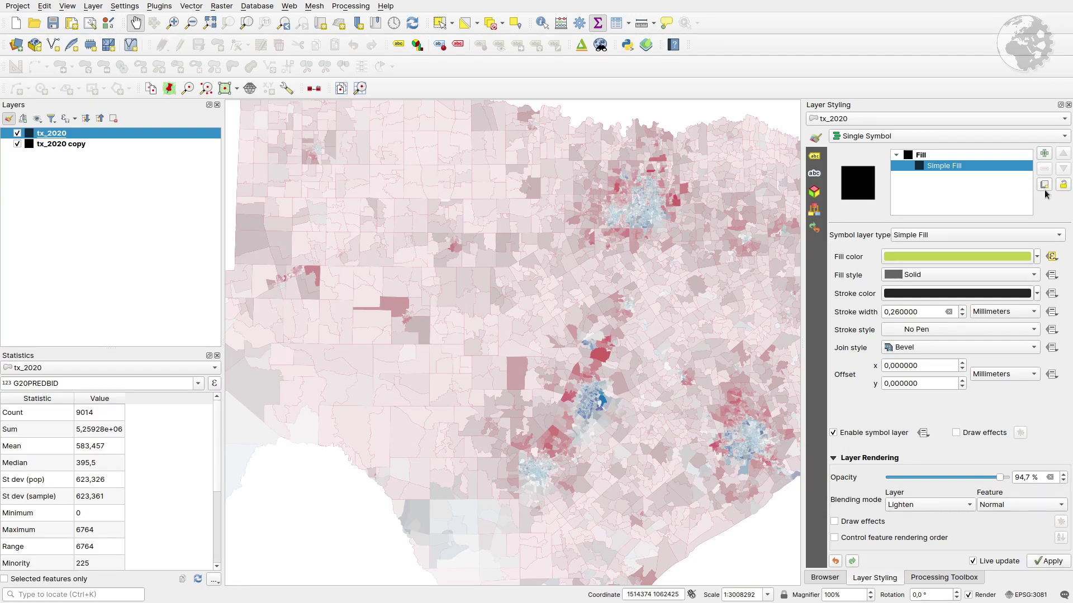
Change the fill color assistant's source to the vote density 10000*( "G20PREDBID" + "G20PRERTRU" )/$area and refetch the value range.
click(1052, 258)
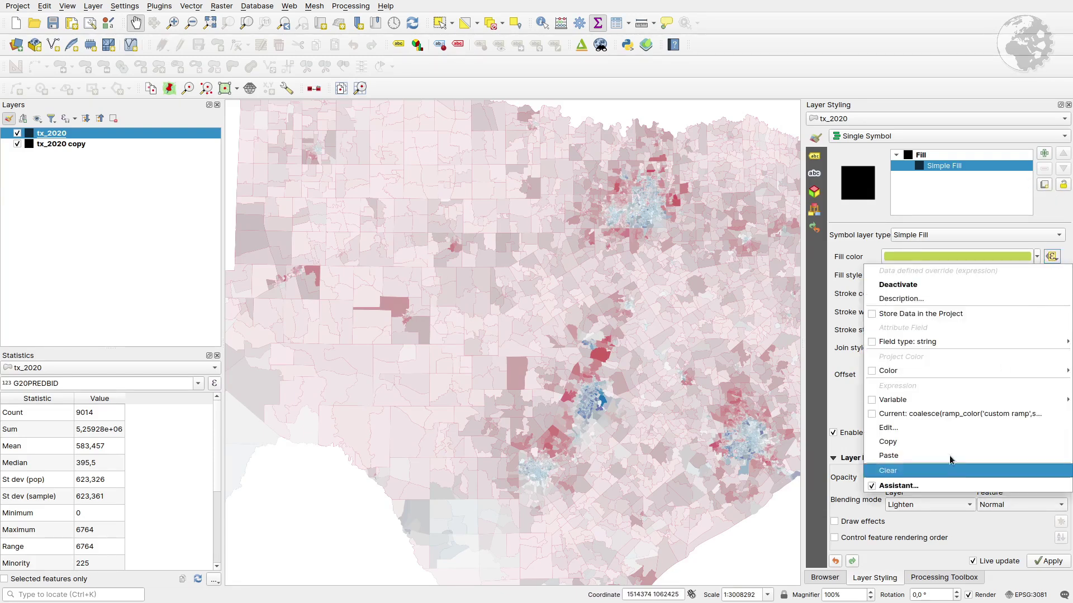
click(917, 485)
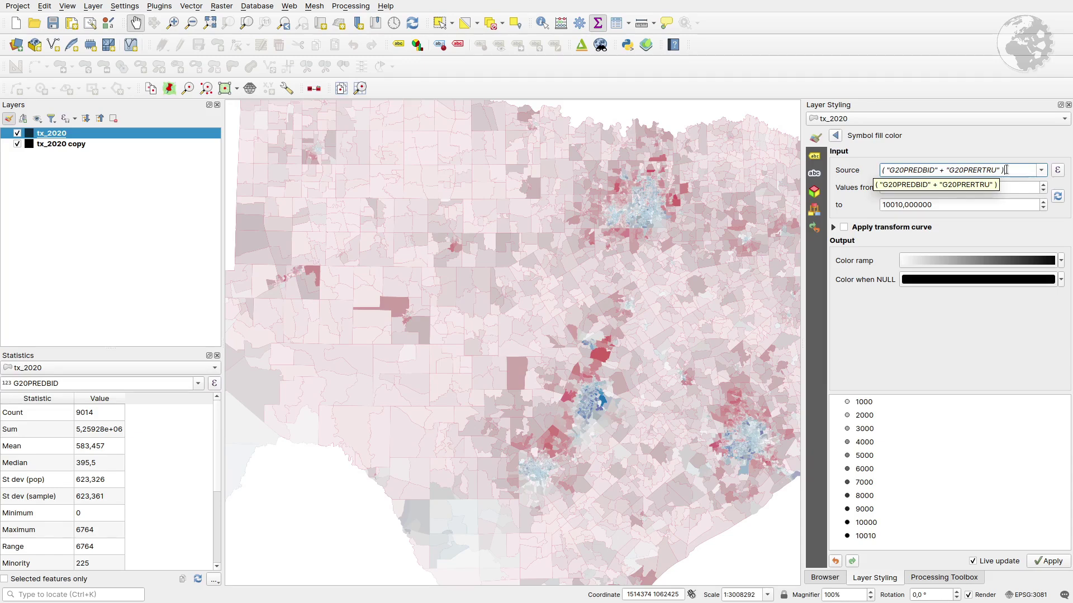
click(1057, 171)
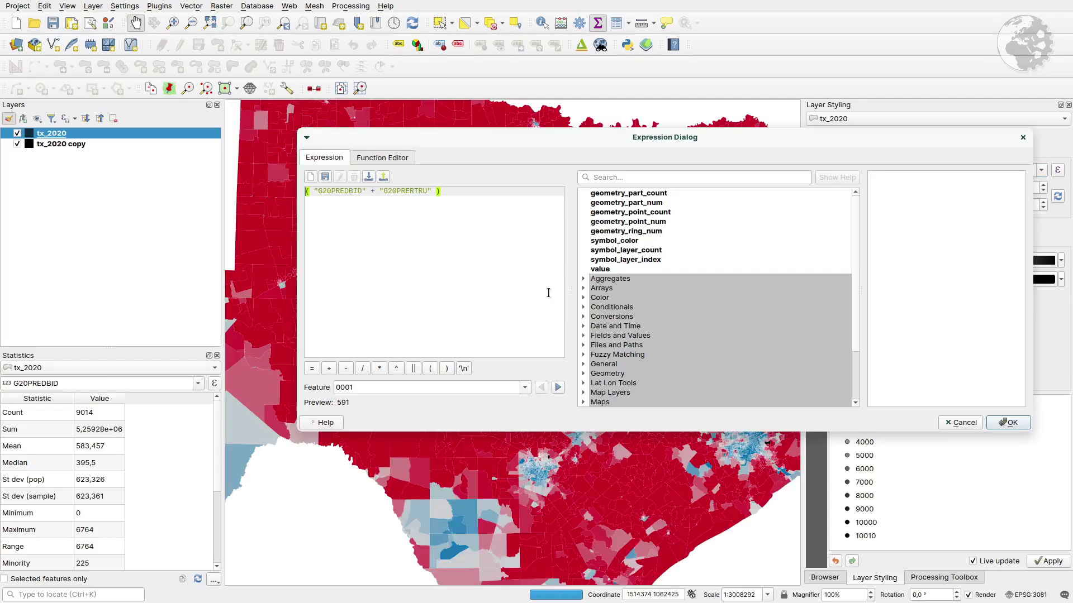
text(/)
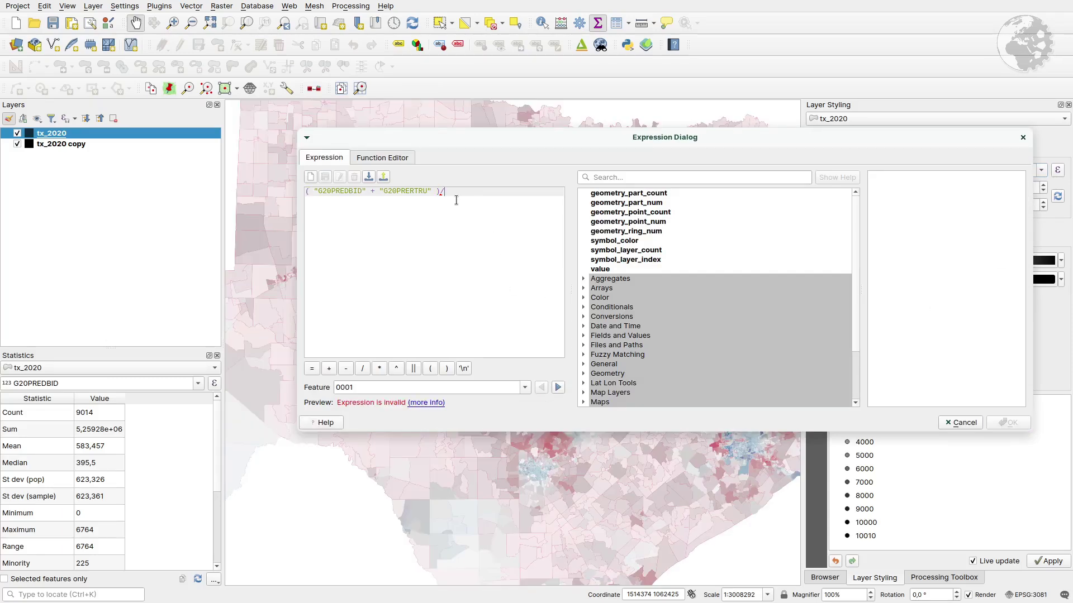
text($area)
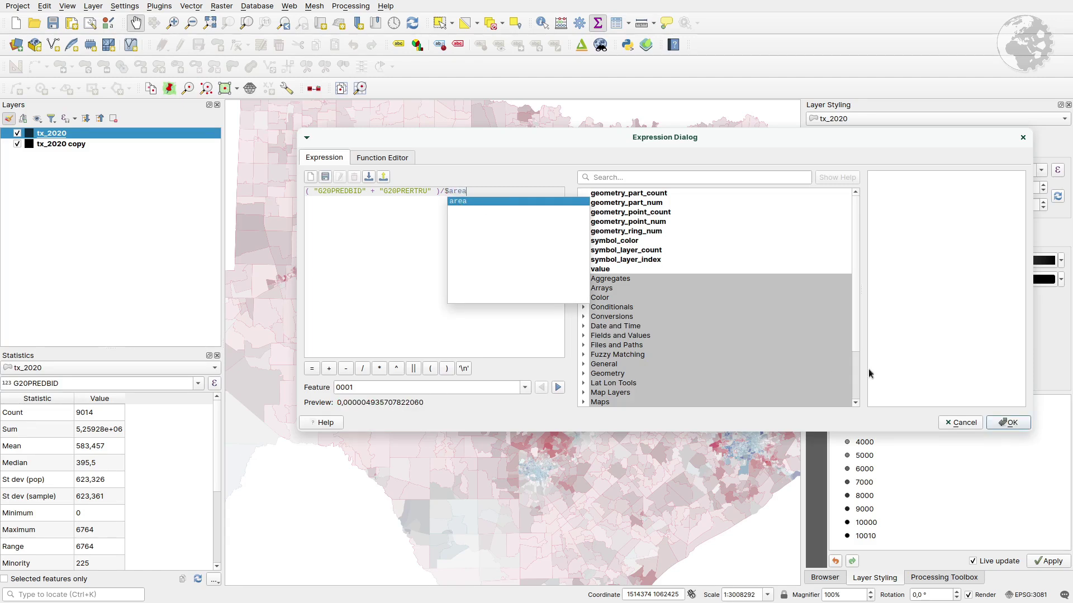
click(484, 334)
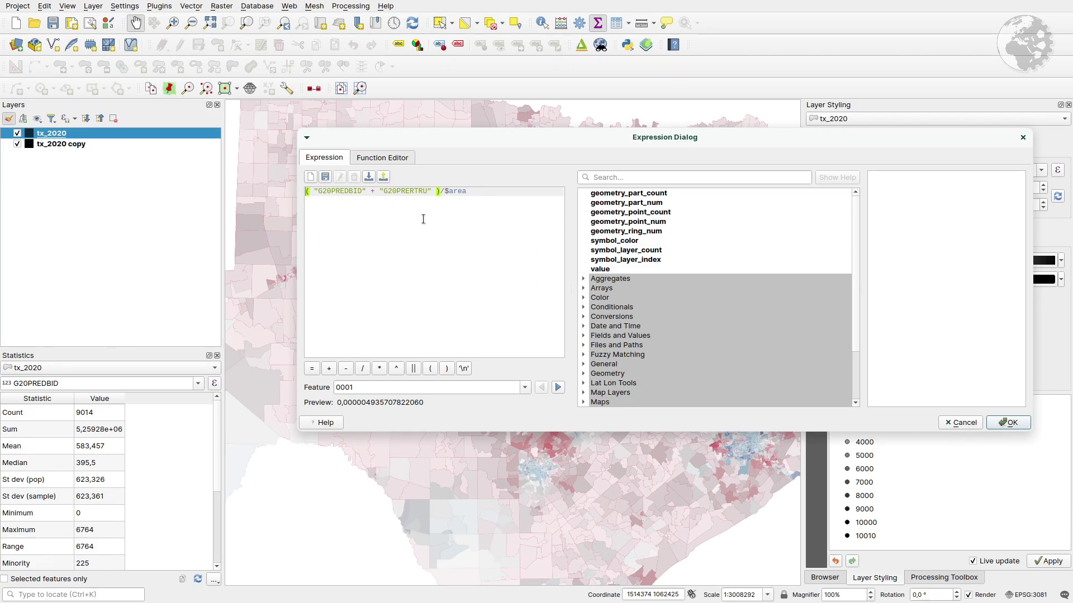
text(10000)
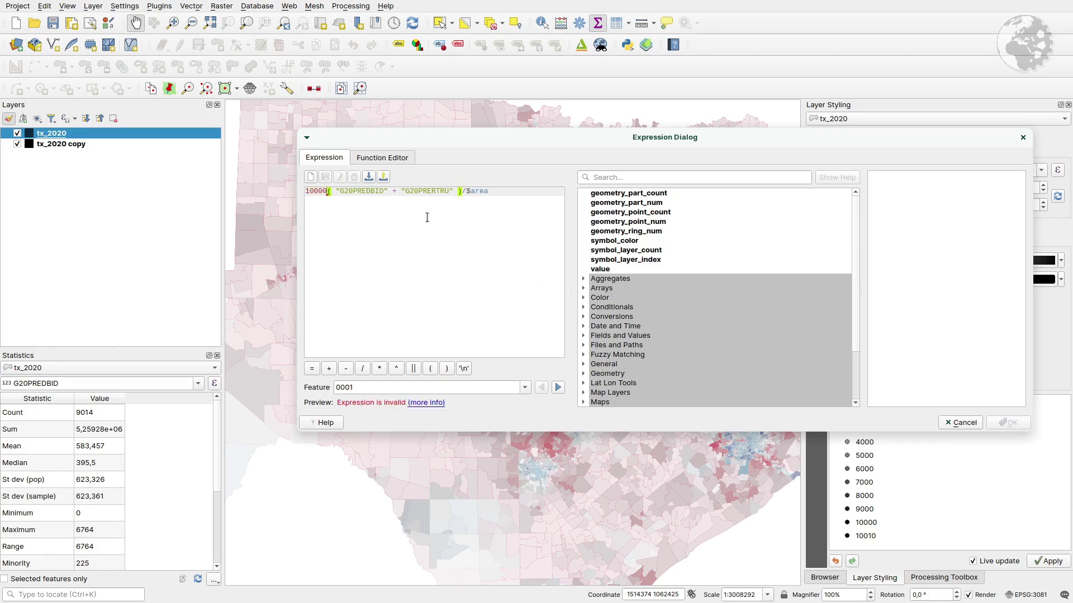
text(*)
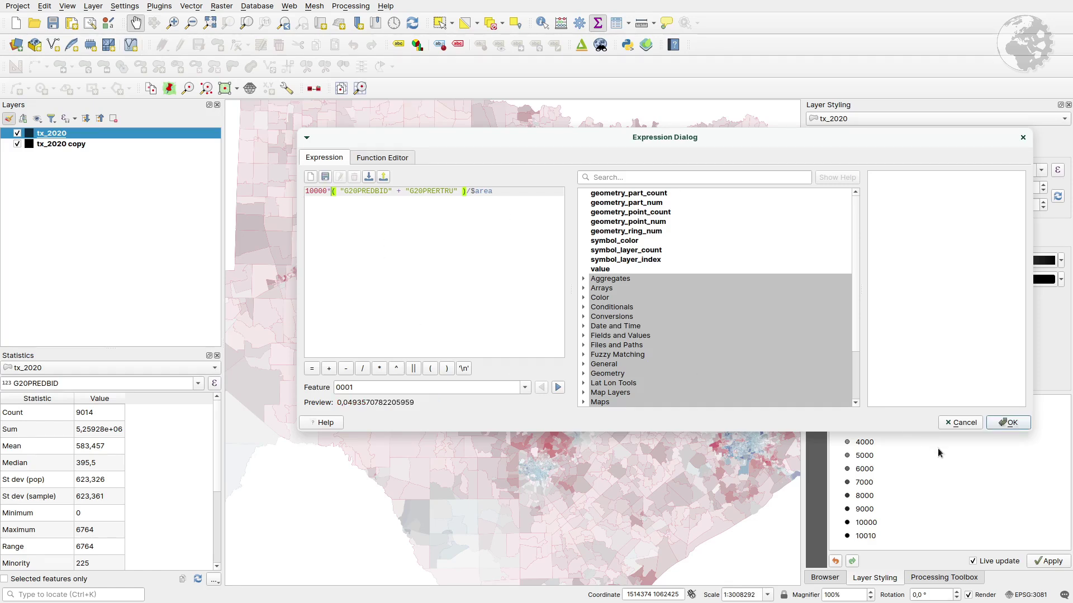
click(1010, 423)
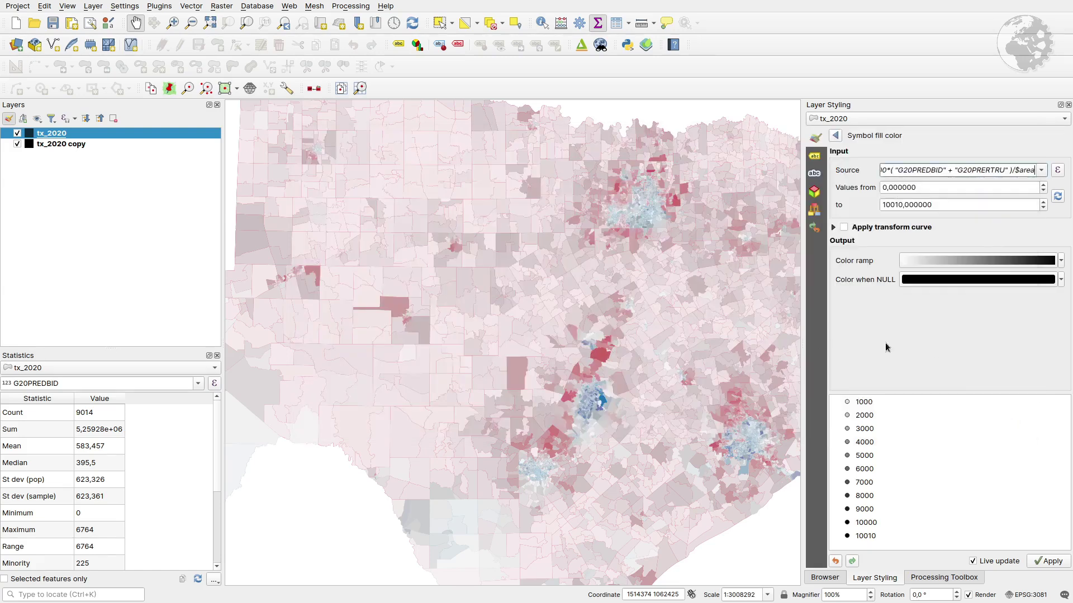
click(1057, 198)
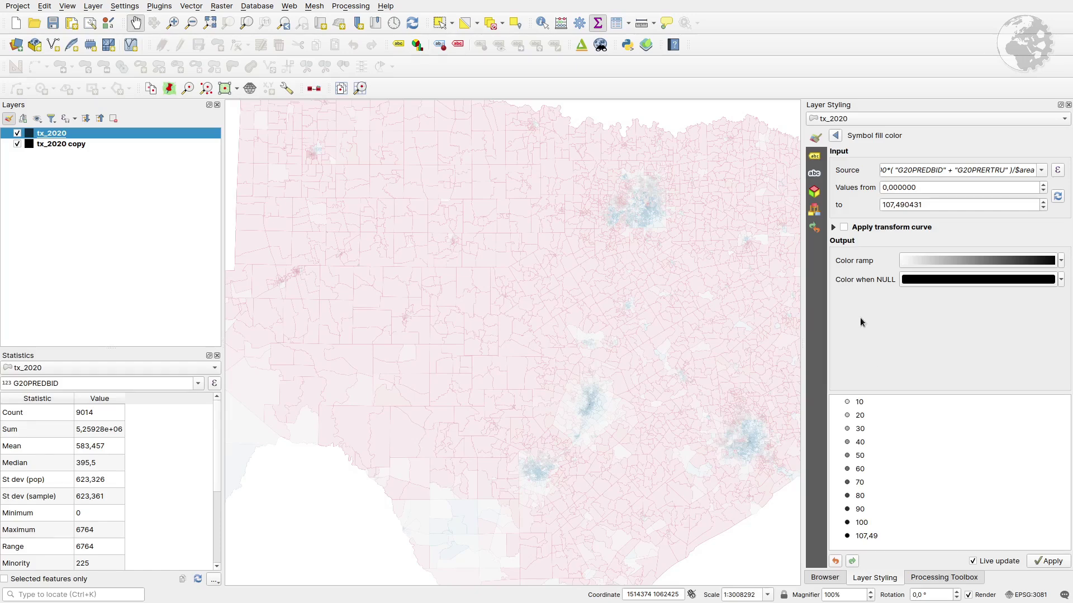
Enable the transform curve and move its upper endpoint to about one fifth of the input range at full output.
click(833, 228)
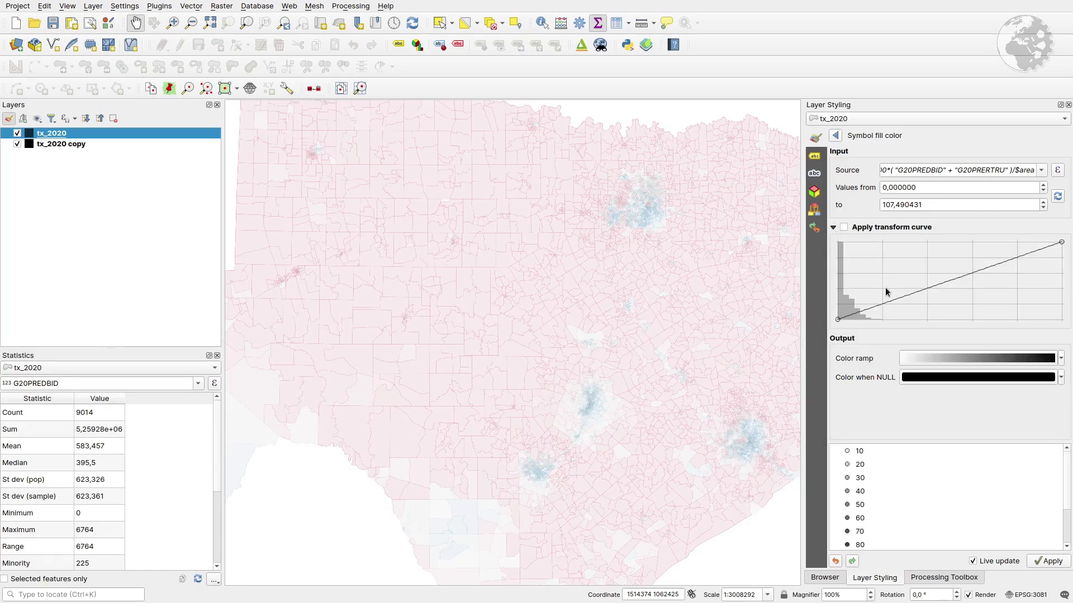
click(844, 227)
drag(1060, 241, 881, 243)
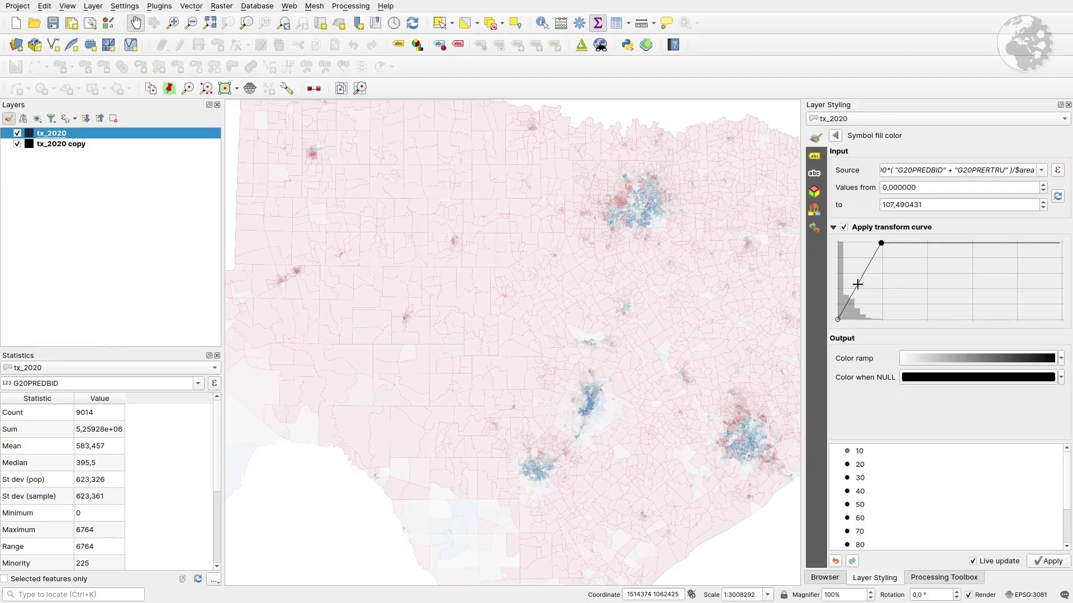
Bow the transform curve upward with a low intermediate point, bring its upper point to about 11% input and 80% output, and leave the assistant.
mouse_move(858, 285)
mouse_down()
mouse_move(842, 284)
mouse_move(865, 244)
mouse_move(843, 295)
mouse_up()
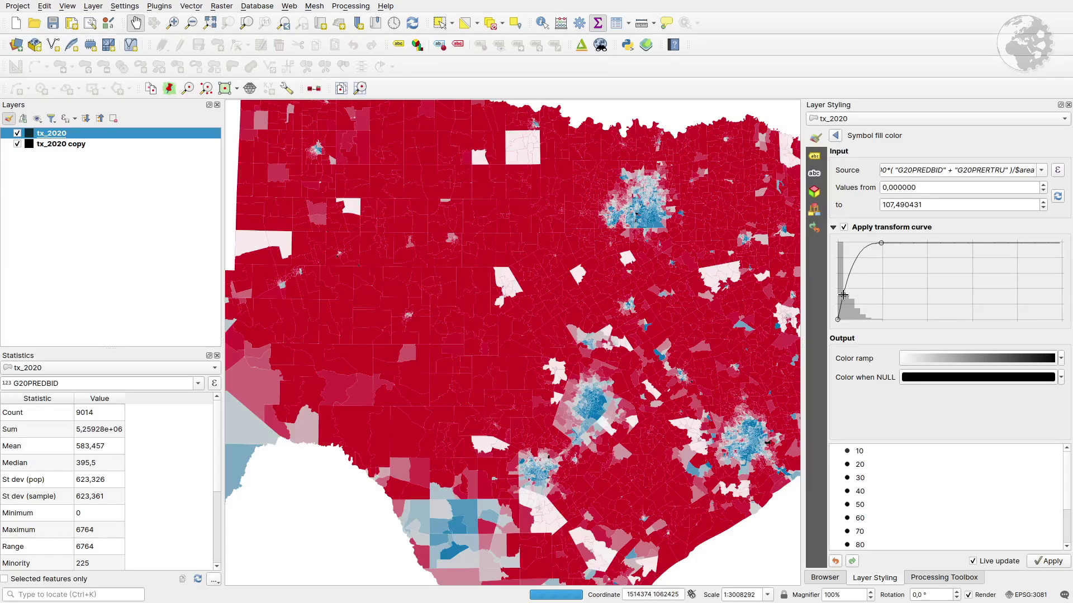
drag(882, 241, 868, 268)
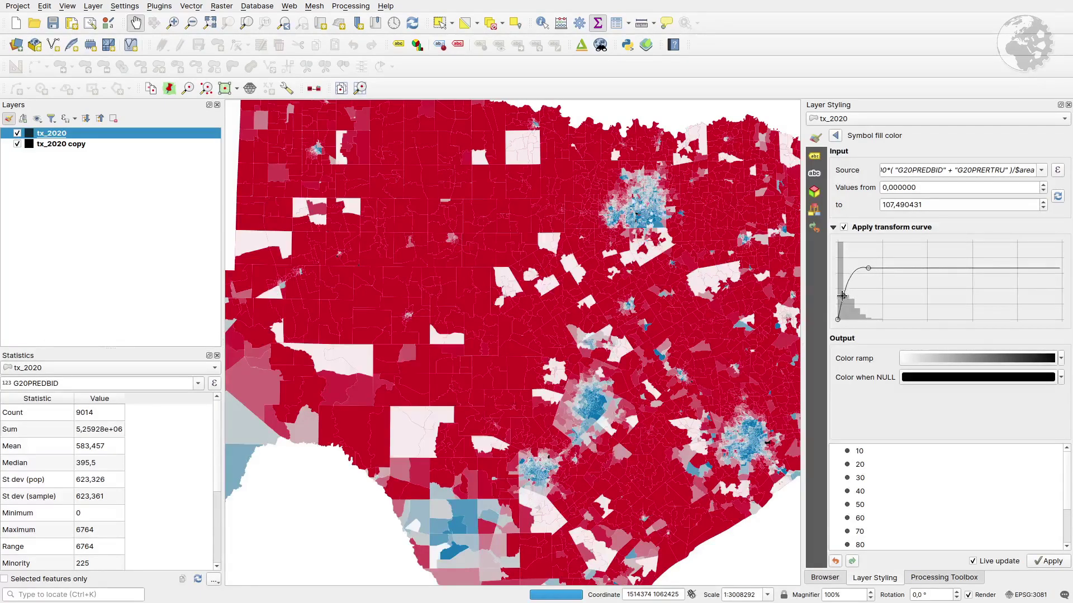
drag(843, 300, 862, 256)
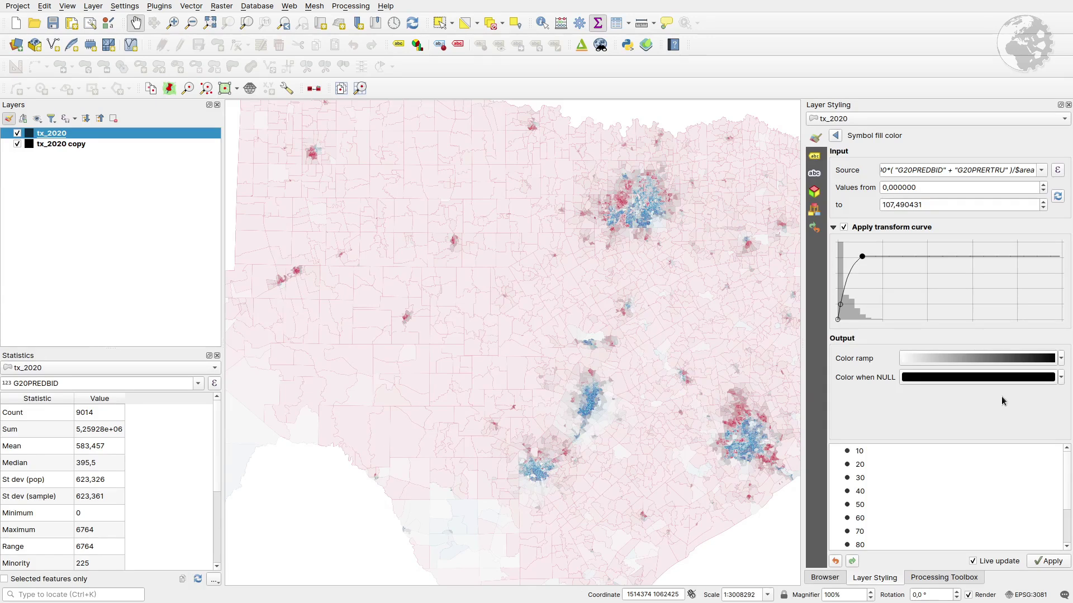
click(835, 135)
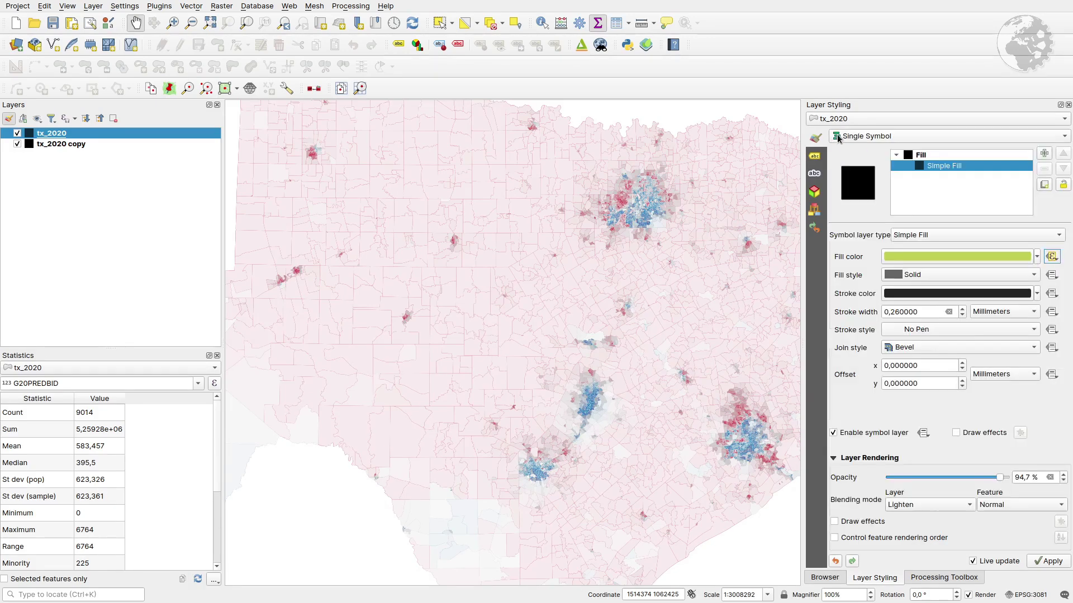
Lower the opacity of the top tx_2020 density layer to 82.8% and show the whole state.
drag(1000, 482, 985, 481)
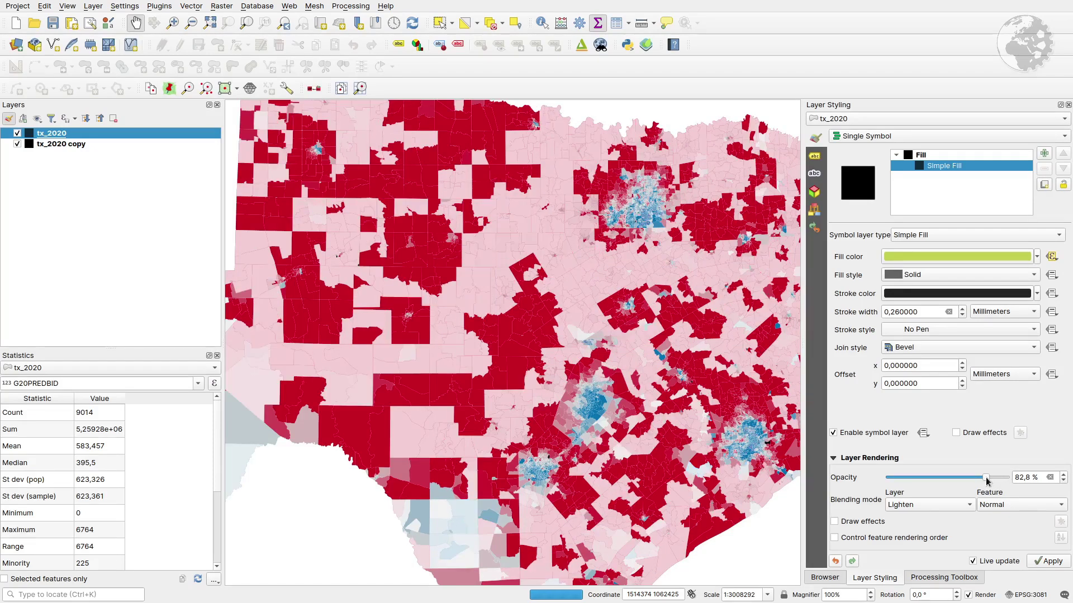
scroll(619, 393, up, 1)
scroll(619, 393, down, 2)
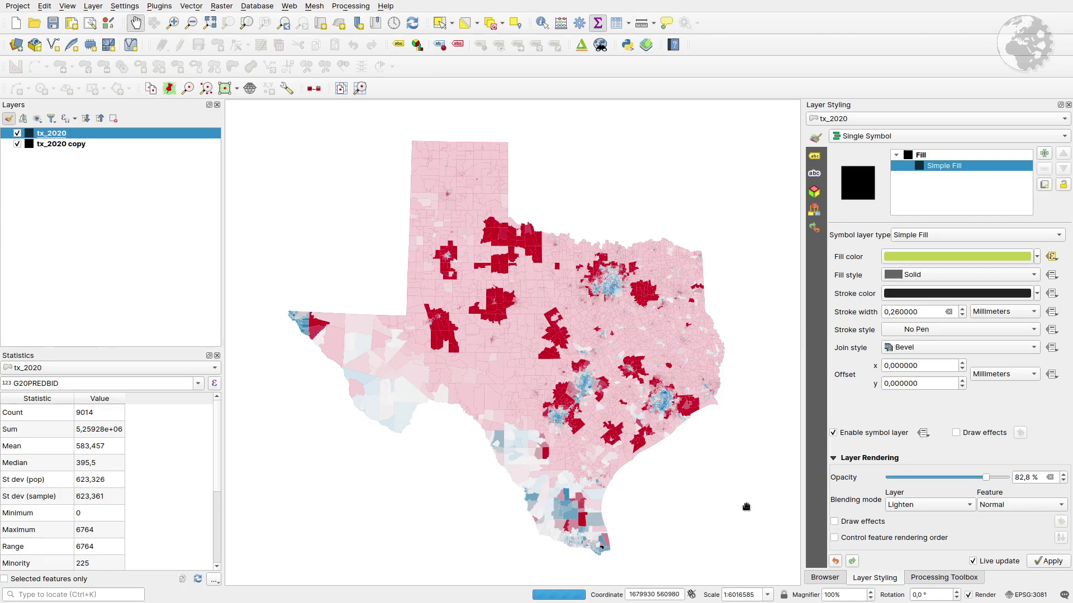
Try the Screen, Burn and Overlay blending modes on the top tx_2020 layer.
click(948, 506)
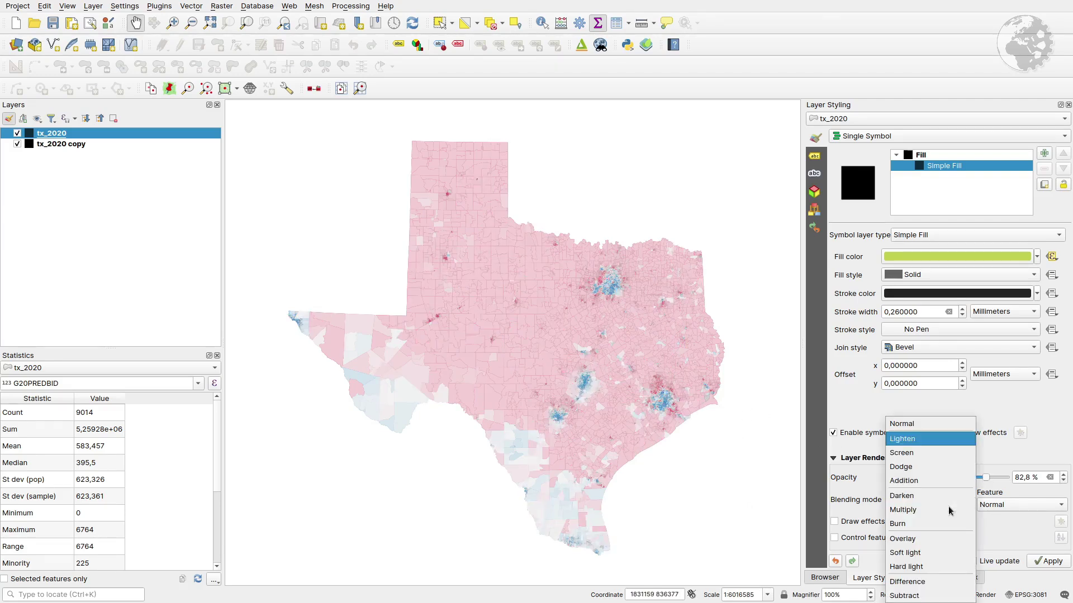
click(936, 453)
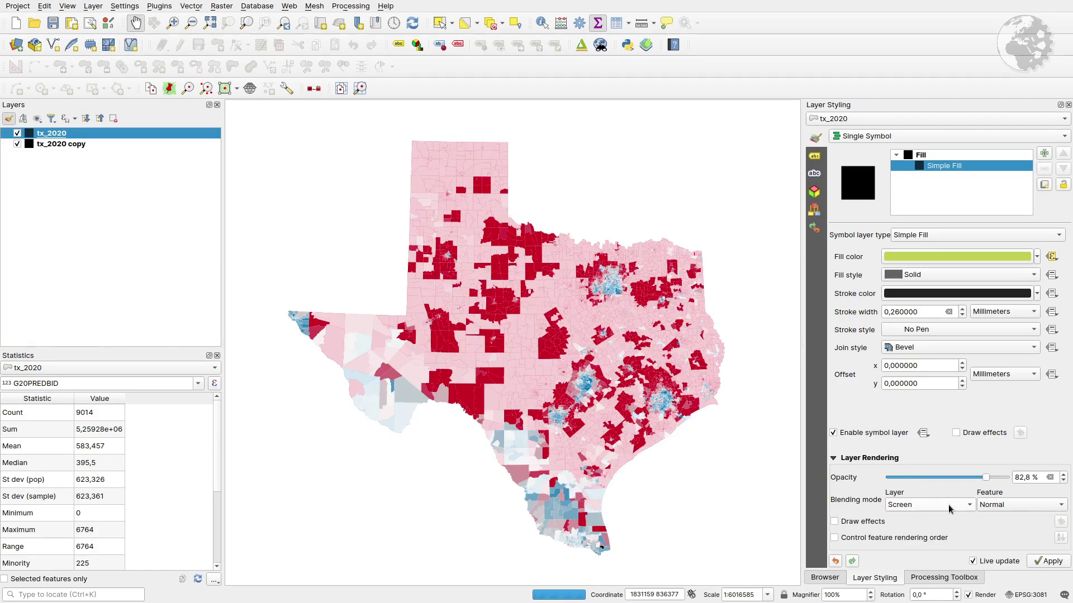
click(948, 505)
click(932, 526)
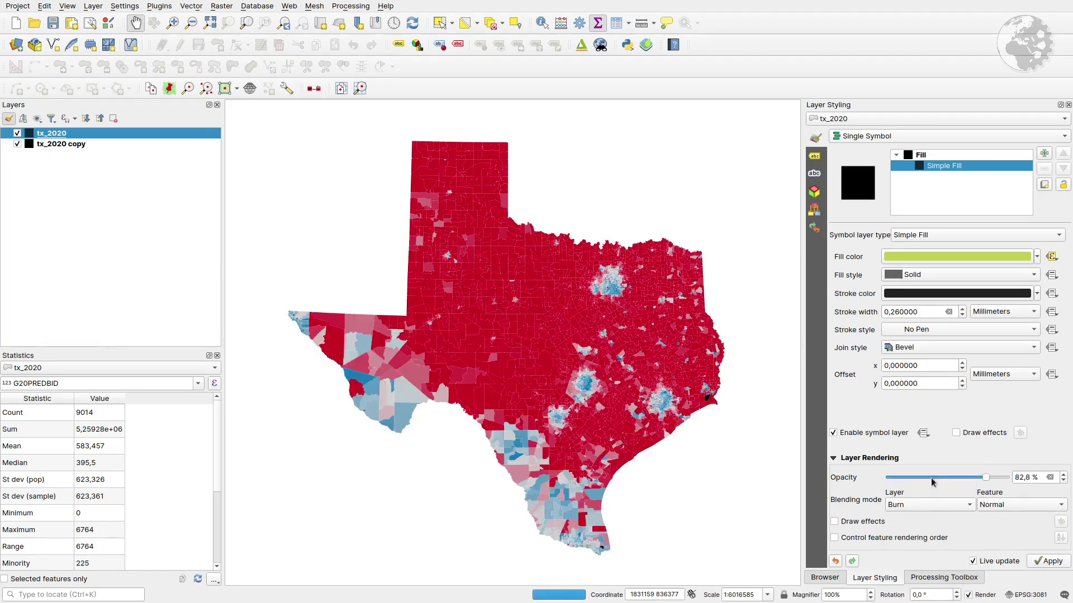
scroll(932, 505, down, 1)
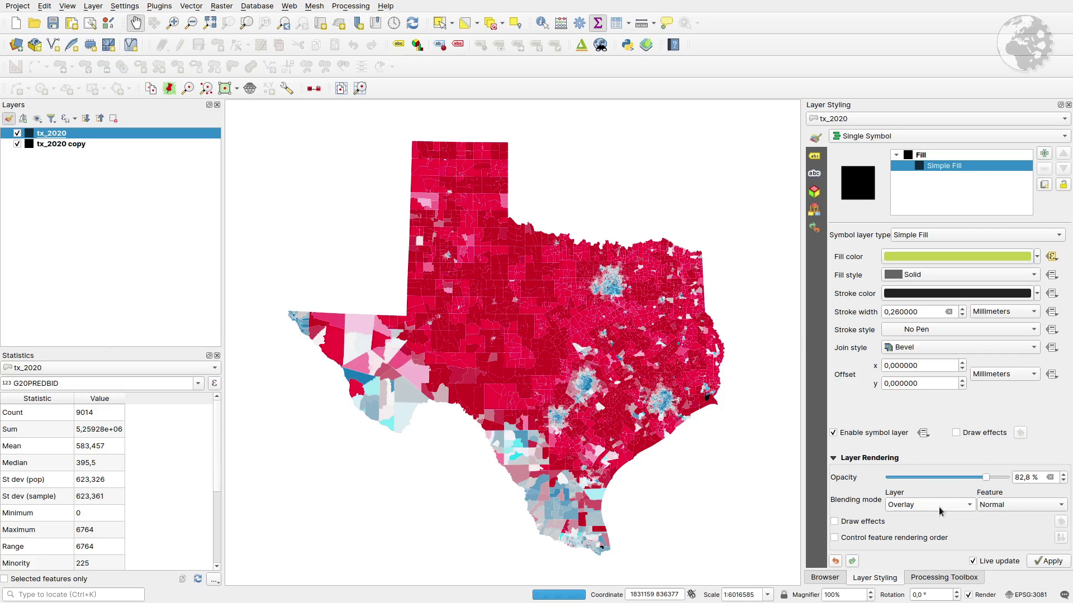
Set the top tx_2020 layer's blending mode to Hard light and its opacity to 86.6%.
click(937, 508)
click(938, 534)
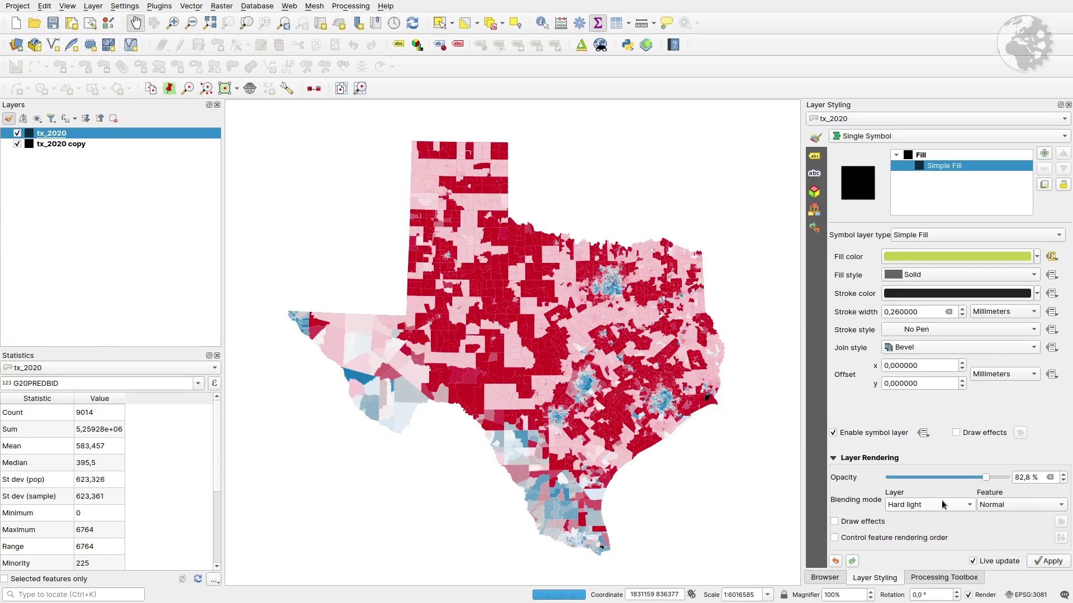
mouse_move(985, 478)
mouse_down()
mouse_move(1006, 478)
mouse_move(994, 478)
mouse_up()
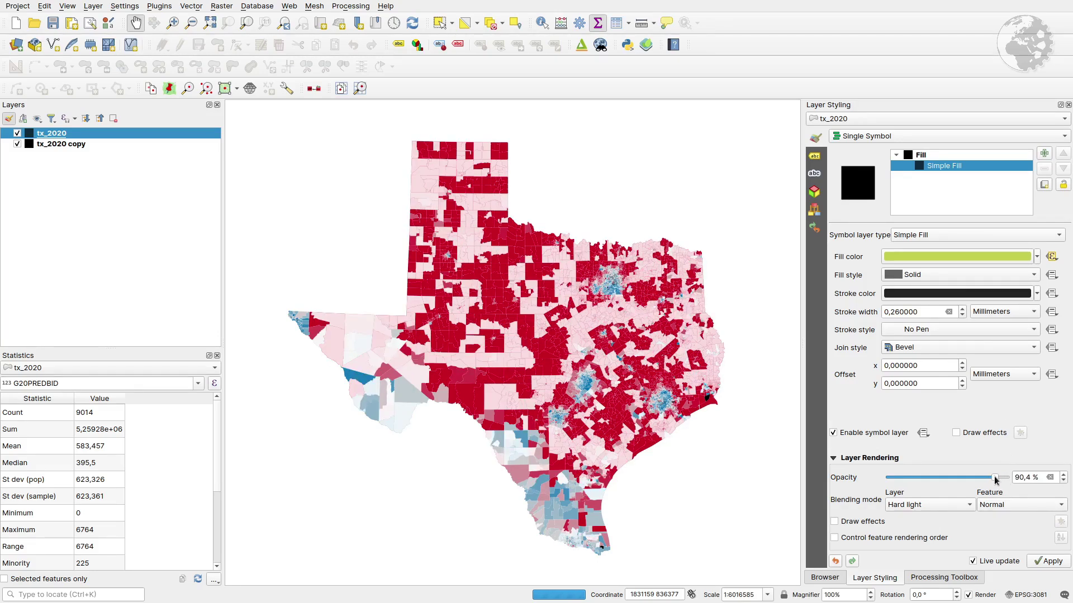
drag(987, 479, 990, 478)
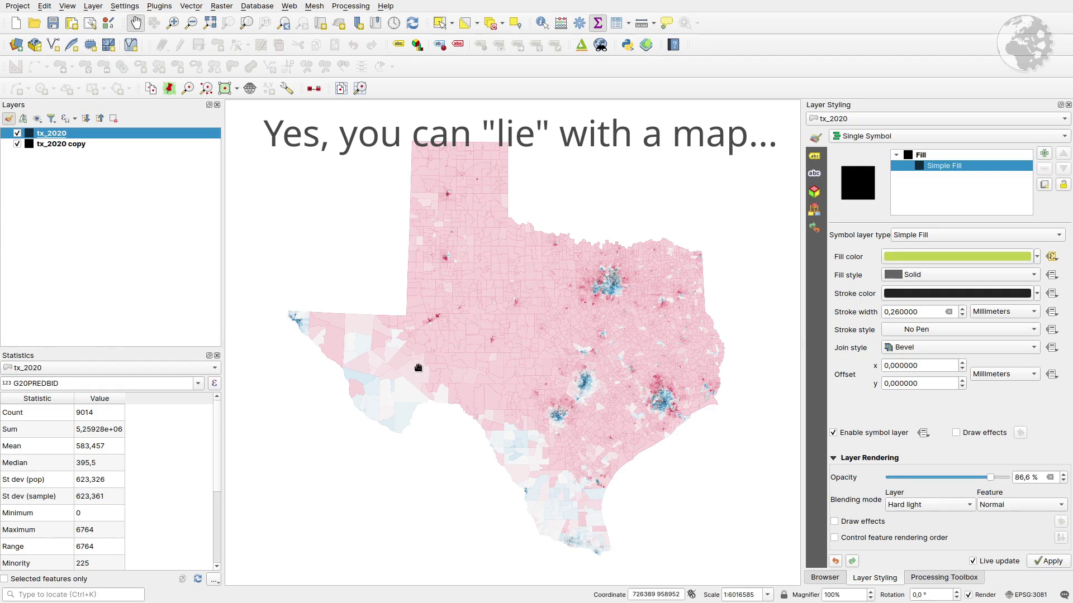
drag(378, 294, 391, 290)
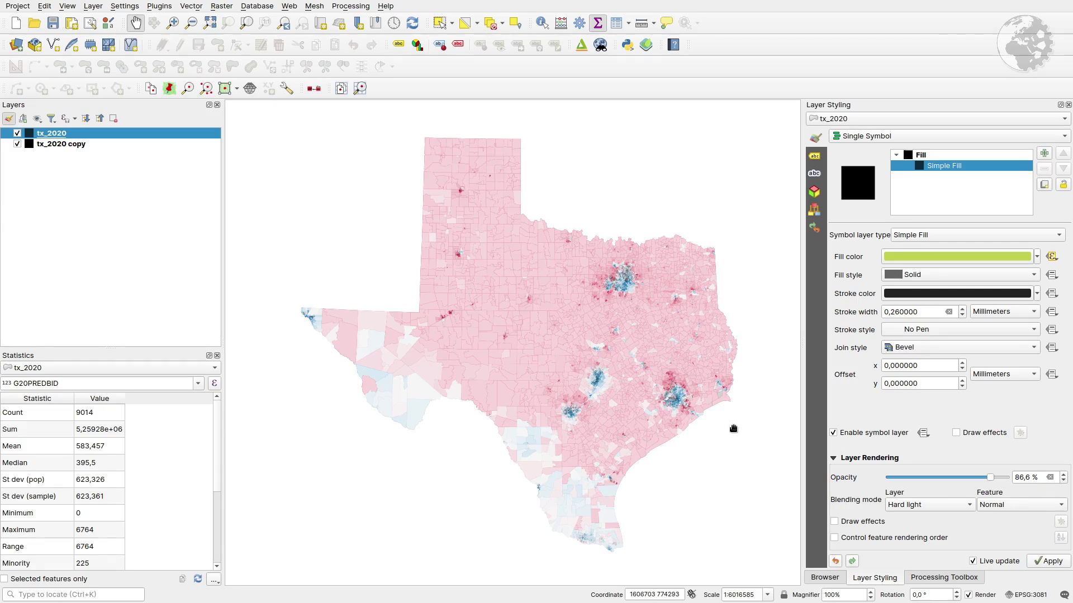
drag(699, 454, 691, 459)
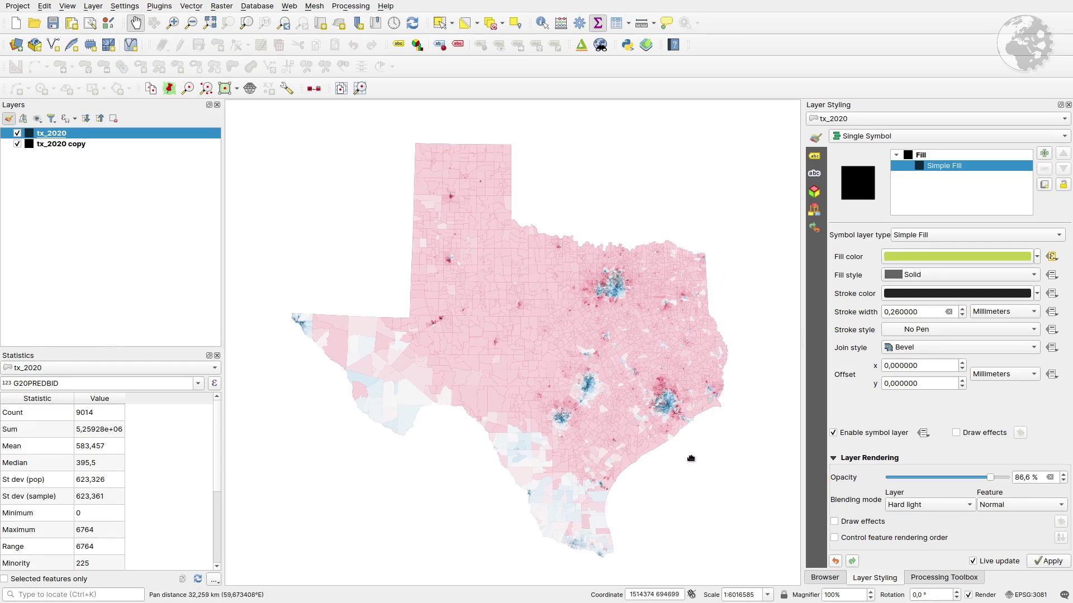